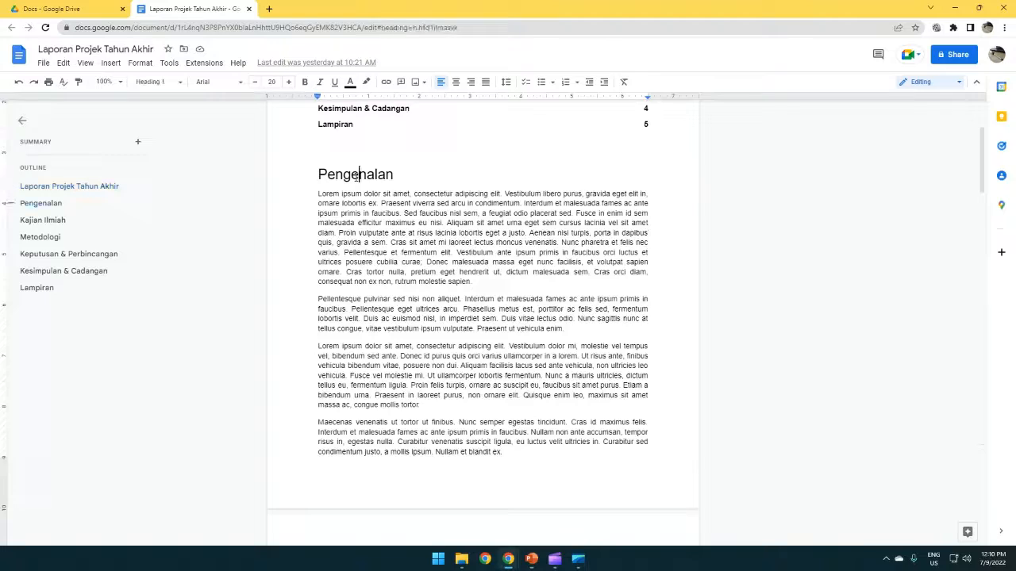
Step: Browse the report's sections, jumping to Lampiran through the outline and back
{"action": "scroll", "coordinate": [410, 333], "scroll_direction": "down", "scroll_amount": 4}
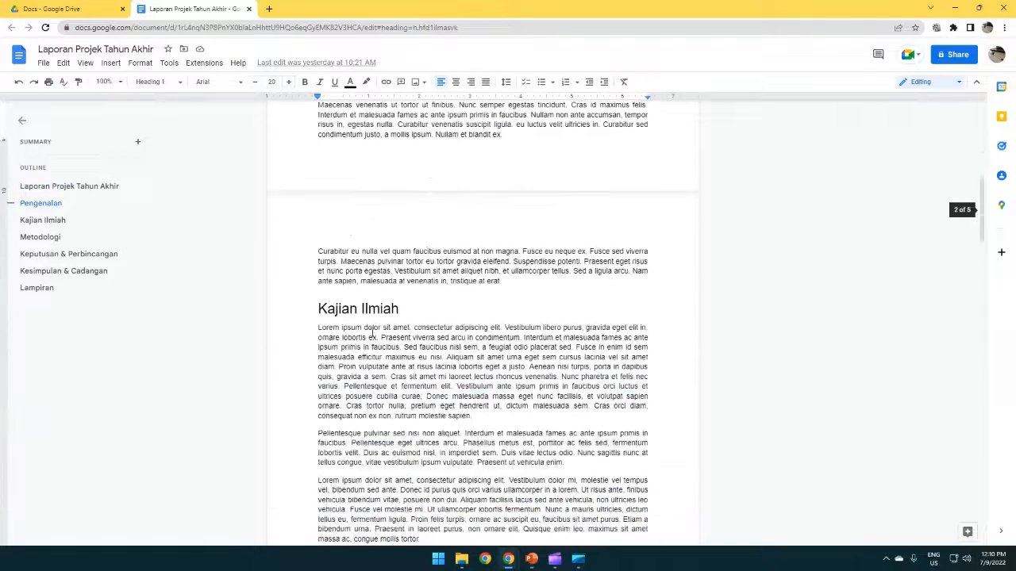
{"action": "scroll", "coordinate": [370, 307], "scroll_direction": "down", "scroll_amount": 4}
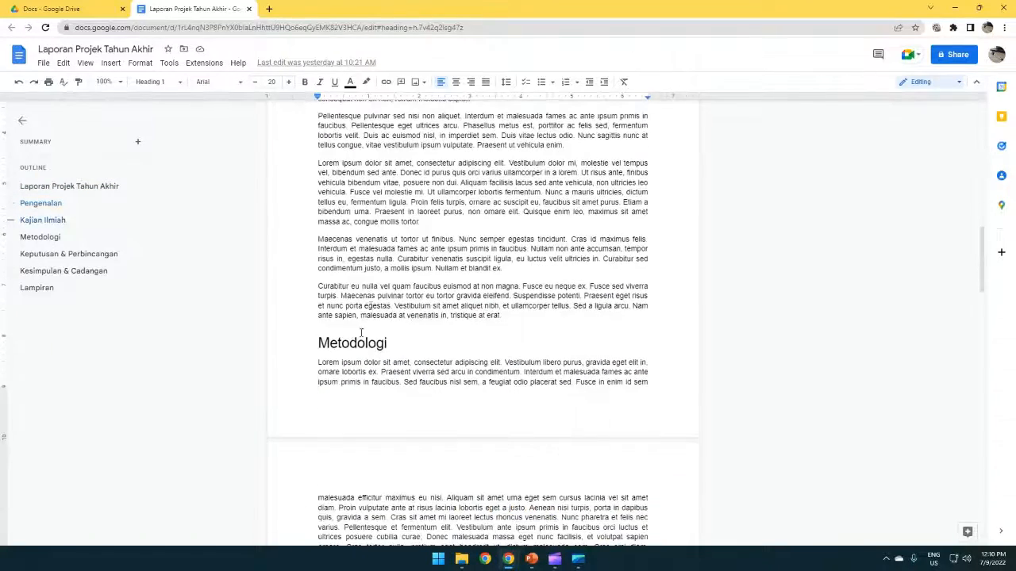
{"action": "scroll", "coordinate": [361, 346], "scroll_direction": "down", "scroll_amount": 8}
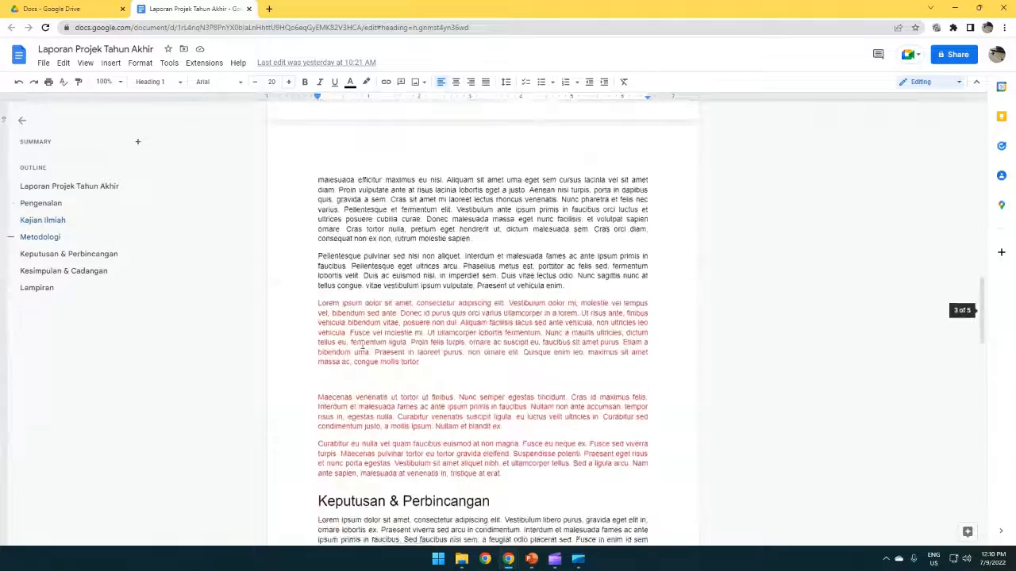
{"action": "scroll", "coordinate": [362, 344], "scroll_direction": "down", "scroll_amount": 2}
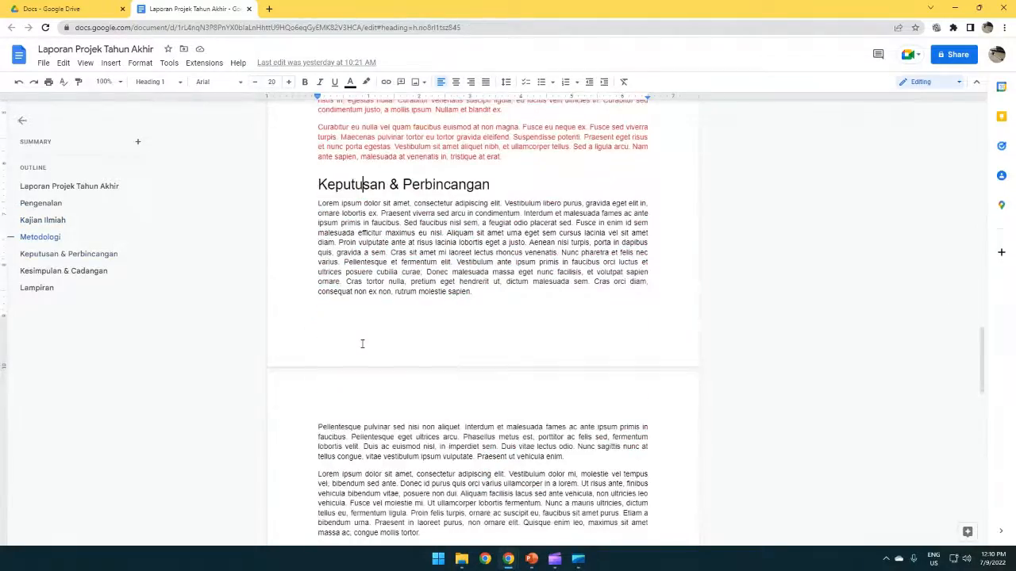
{"action": "scroll", "coordinate": [361, 344], "scroll_direction": "down", "scroll_amount": 5}
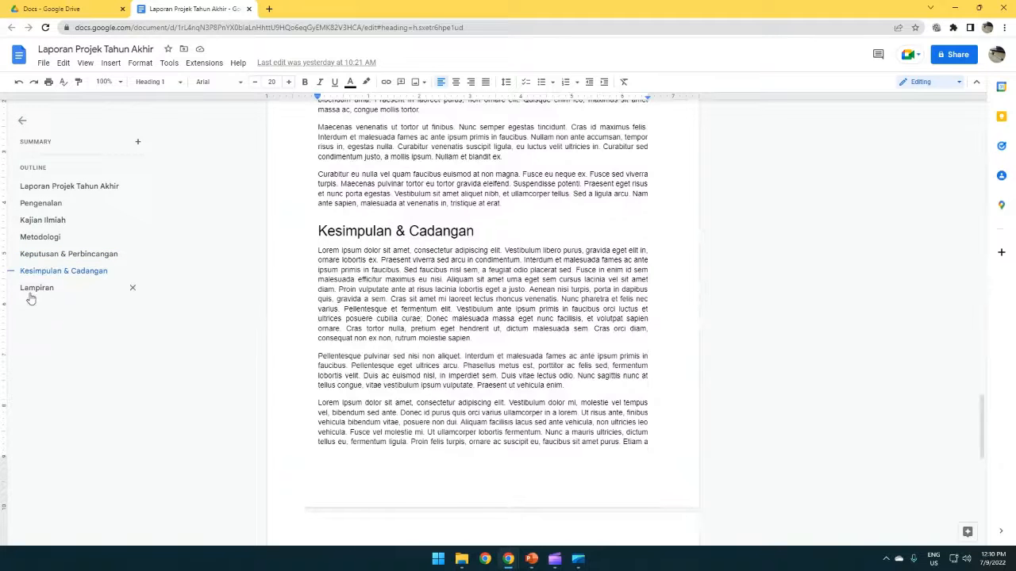
{"action": "left_click", "coordinate": [36, 287]}
{"action": "scroll", "coordinate": [345, 347], "scroll_direction": "up", "scroll_amount": 2}
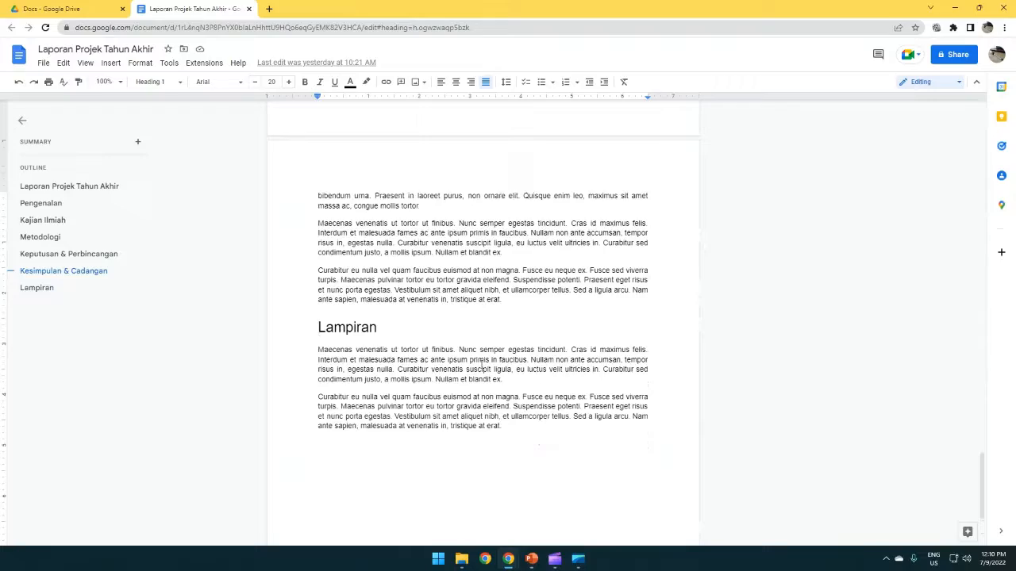
{"action": "scroll", "coordinate": [481, 362], "scroll_direction": "up", "scroll_amount": 15}
{"action": "scroll", "coordinate": [481, 362], "scroll_direction": "up", "scroll_amount": 5}
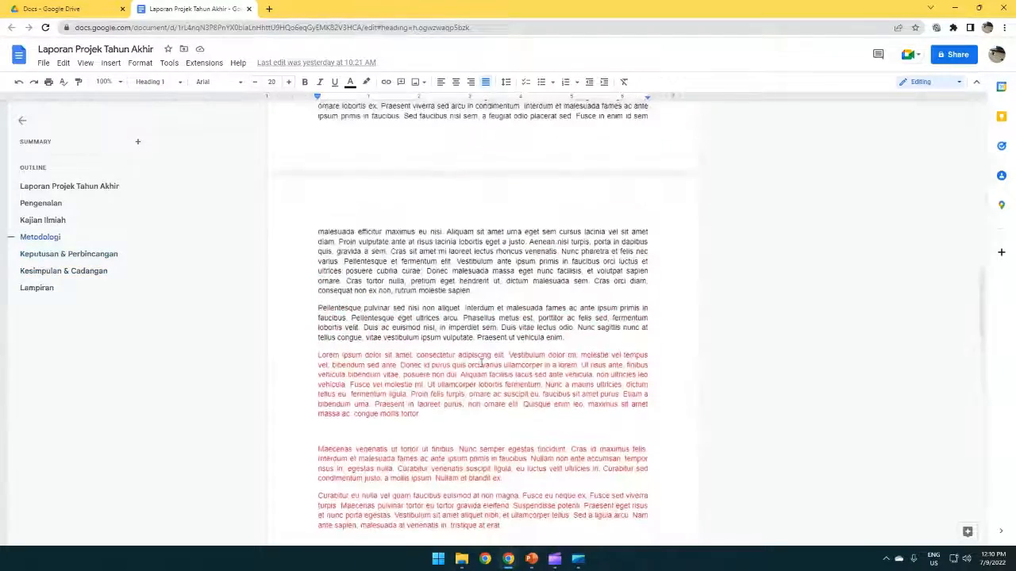
Step: Delete the blank line between the red paragraphs
{"action": "left_click", "coordinate": [406, 427]}
{"action": "key", "text": "BackSpace"}
{"action": "scroll", "coordinate": [407, 429], "scroll_direction": "up", "scroll_amount": 5}
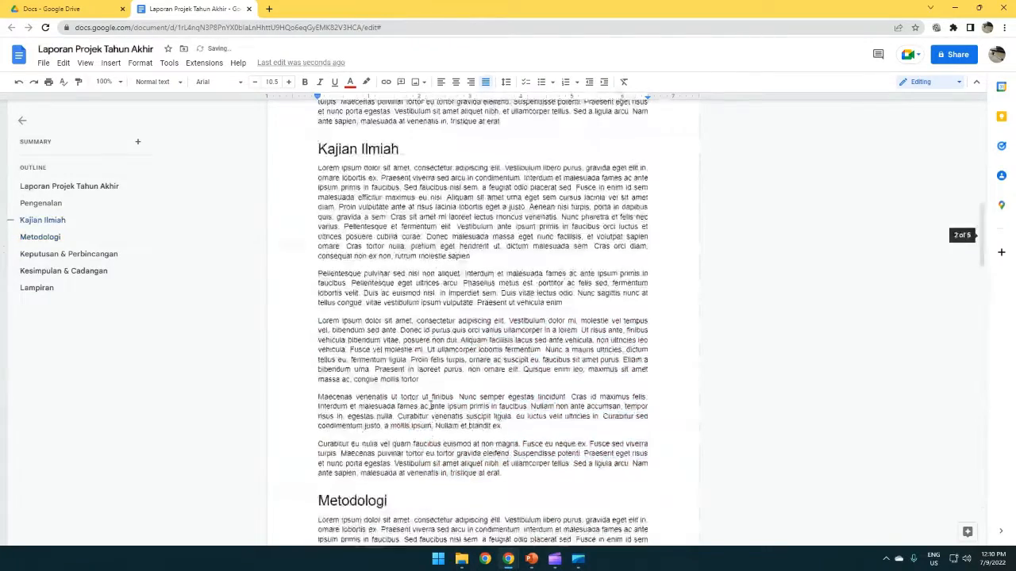
{"action": "scroll", "coordinate": [430, 405], "scroll_direction": "up", "scroll_amount": 10}
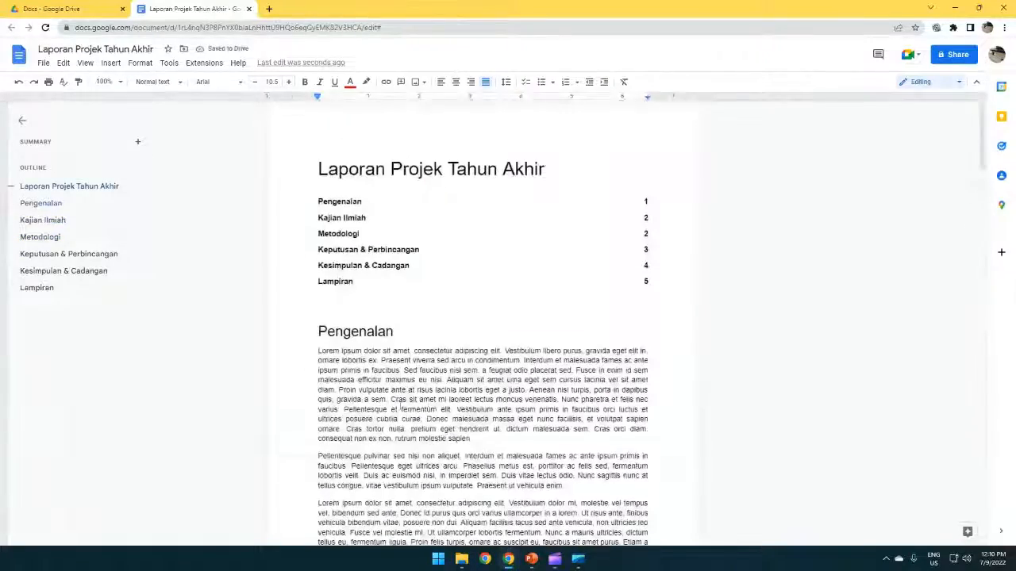
{"action": "scroll", "coordinate": [387, 392], "scroll_direction": "down", "scroll_amount": 4}
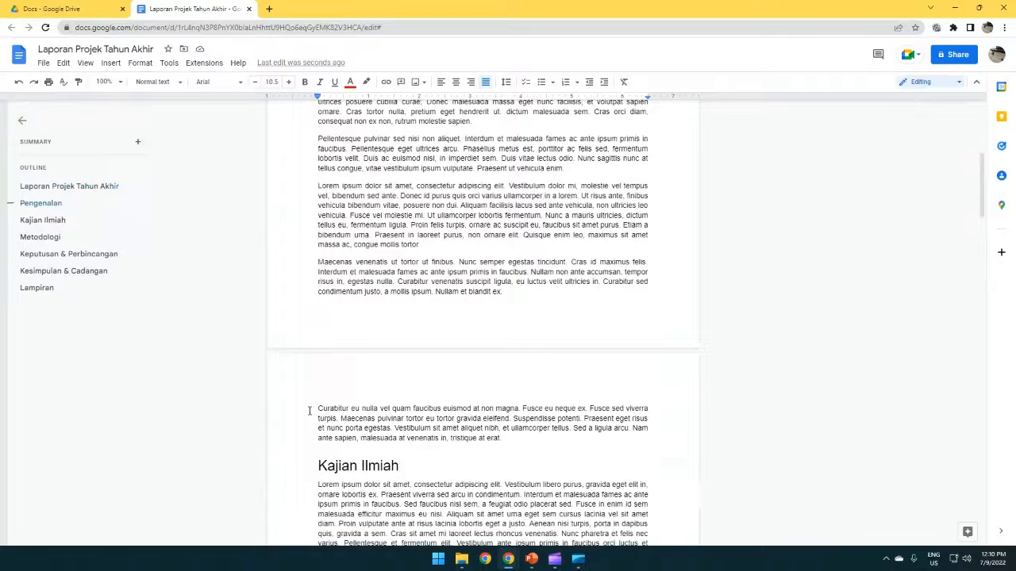
Step: Colour the Curabitur paragraph just above Kajian Ilmiah red
{"action": "left_click_drag", "start_coordinate": [519, 443], "coordinate": [318, 409]}
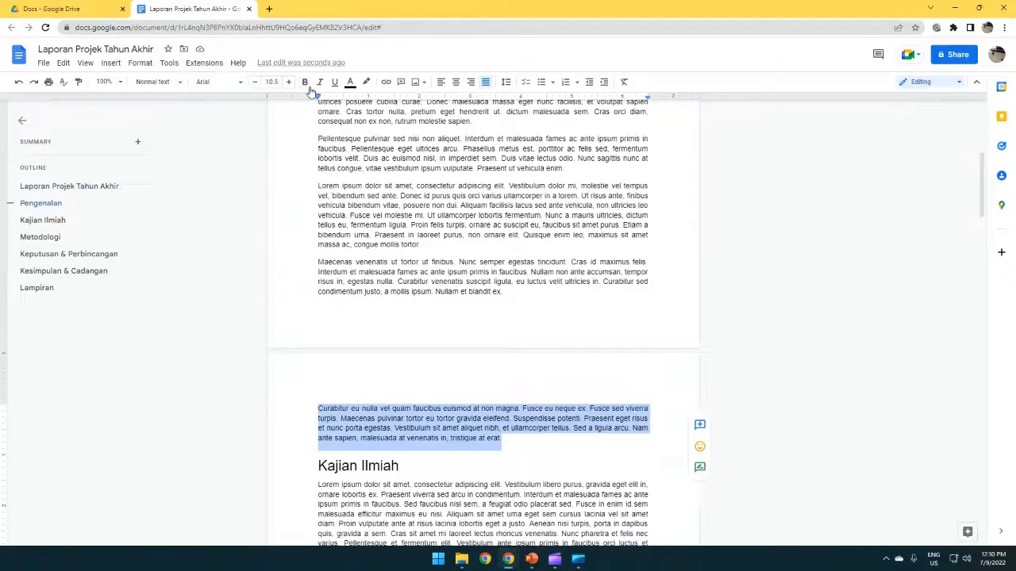
{"action": "left_click", "coordinate": [351, 83]}
{"action": "left_click", "coordinate": [364, 149]}
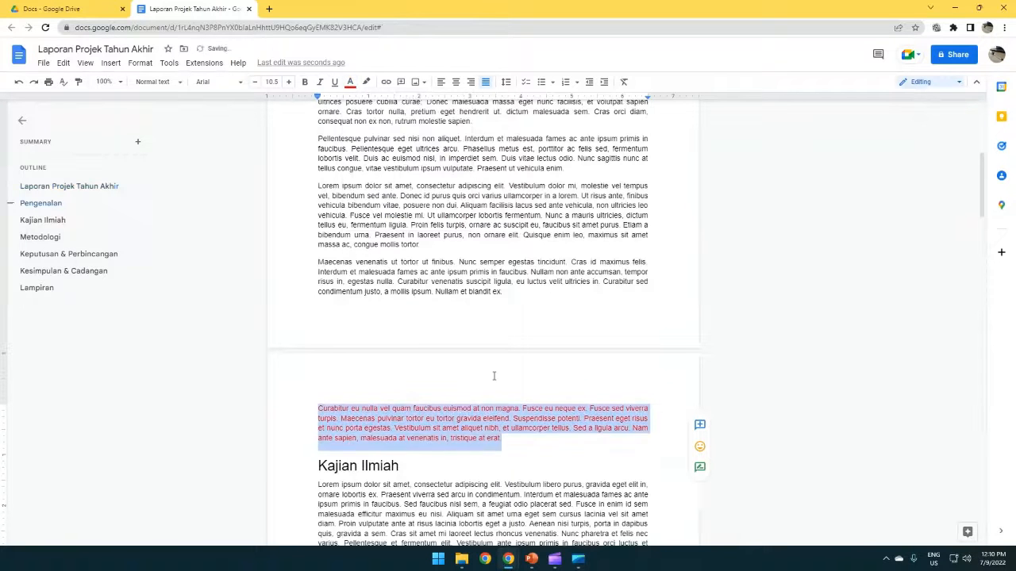
{"action": "left_click", "coordinate": [517, 461]}
Step: Colour the Kajian Ilmiah heading and its first paragraph blue
{"action": "scroll", "coordinate": [290, 379], "scroll_direction": "down", "scroll_amount": 2}
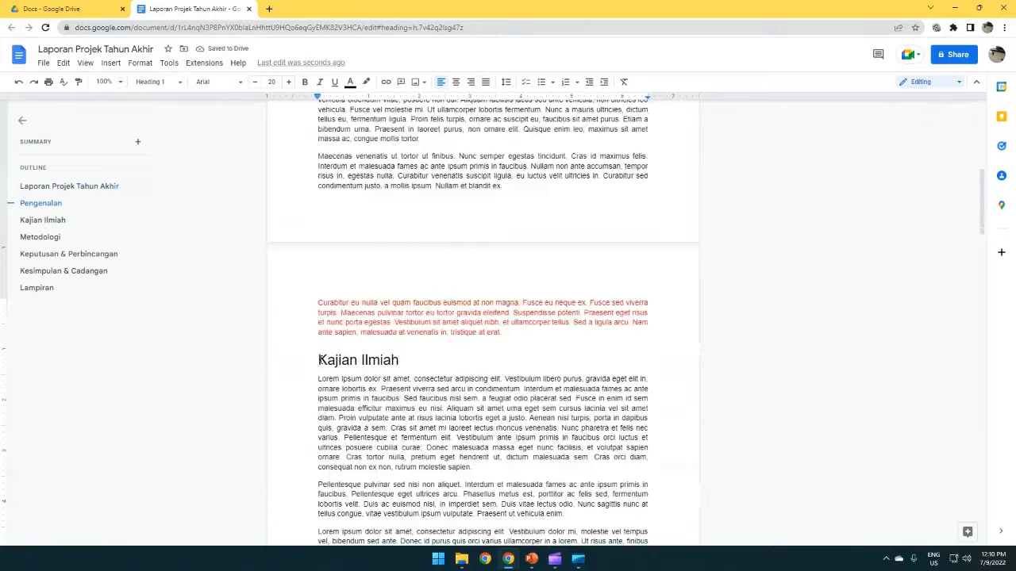
{"action": "left_click_drag", "start_coordinate": [317, 360], "coordinate": [474, 467]}
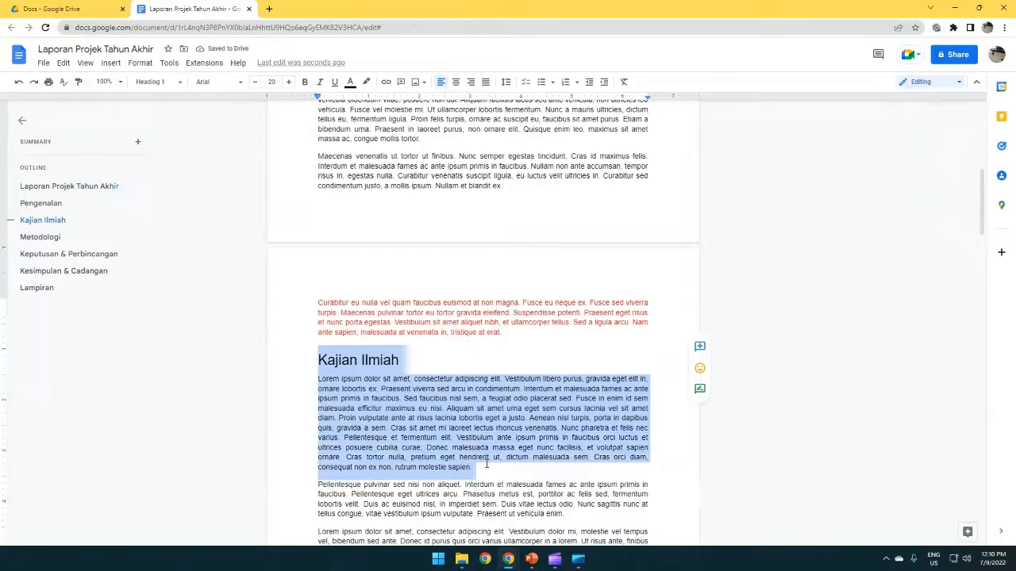
{"action": "left_click", "coordinate": [350, 82]}
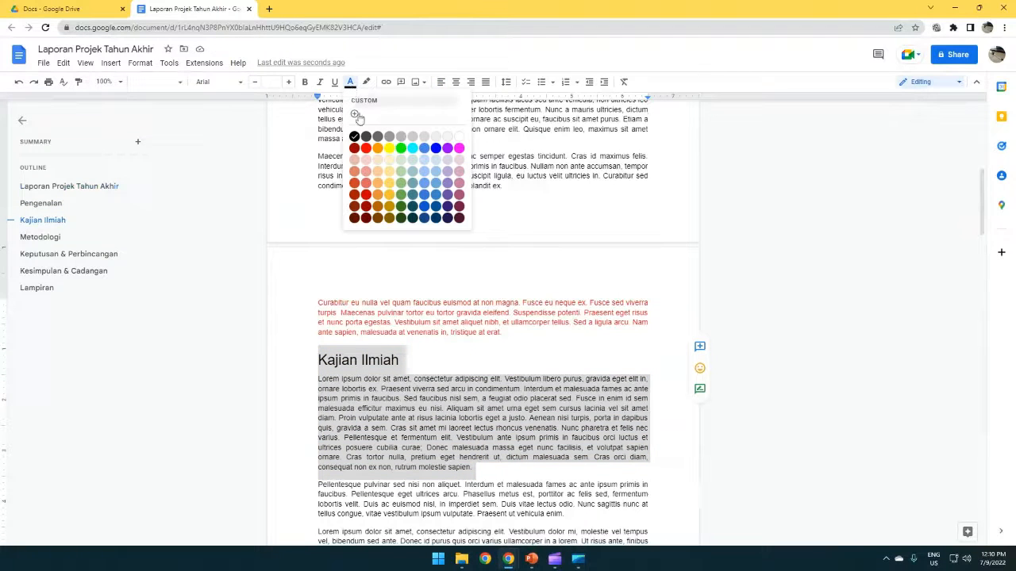
{"action": "left_click", "coordinate": [436, 148]}
{"action": "left_click", "coordinate": [484, 360]}
{"action": "left_click", "coordinate": [517, 334]}
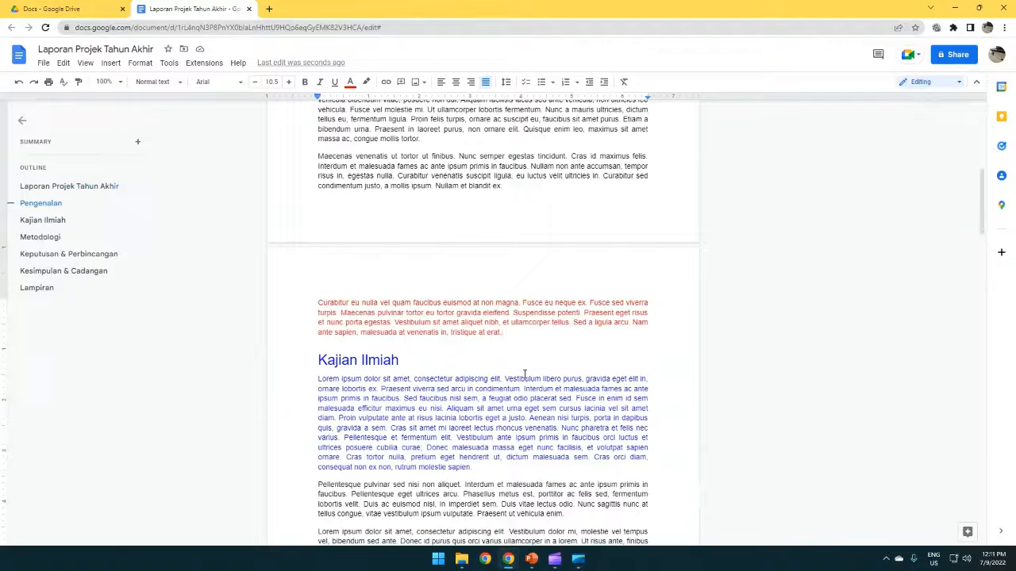
{"action": "scroll", "coordinate": [573, 414], "scroll_direction": "down", "scroll_amount": 3}
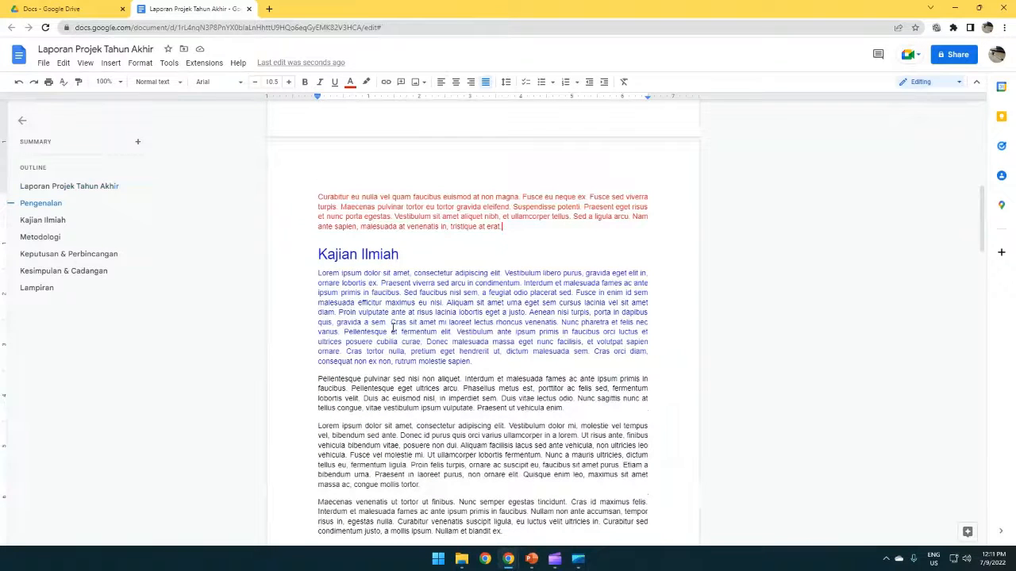
{"action": "left_click", "coordinate": [318, 254]}
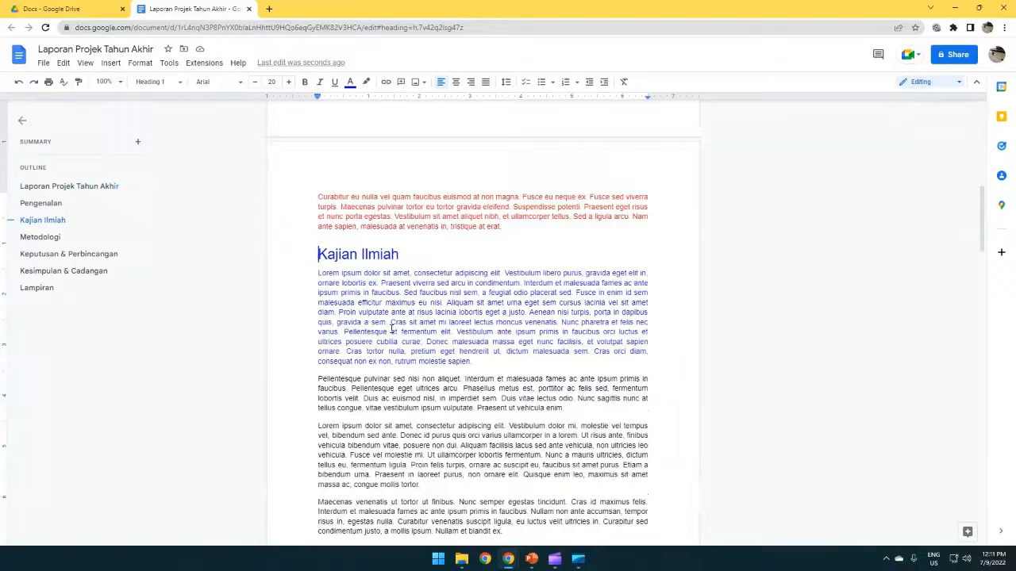
{"action": "key", "text": "Return"}
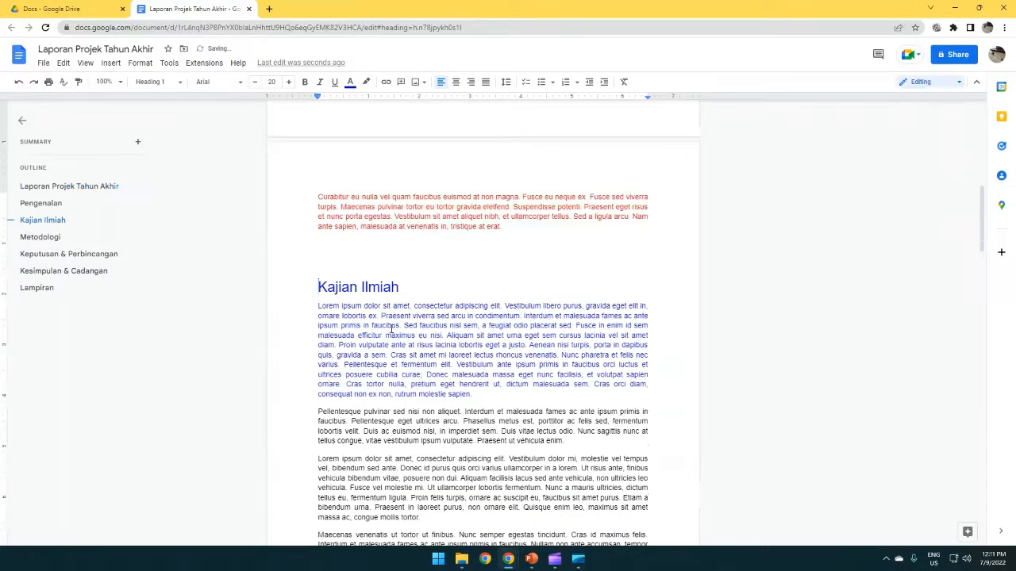
{"action": "key", "text": "Return"}
{"action": "key", "text": "Return"}
{"action": "key", "text": "Return"}
{"action": "key", "text": "Return"}
{"action": "key", "text": "Return"}
{"action": "key", "text": "Return"}
{"action": "key", "text": "Return"}
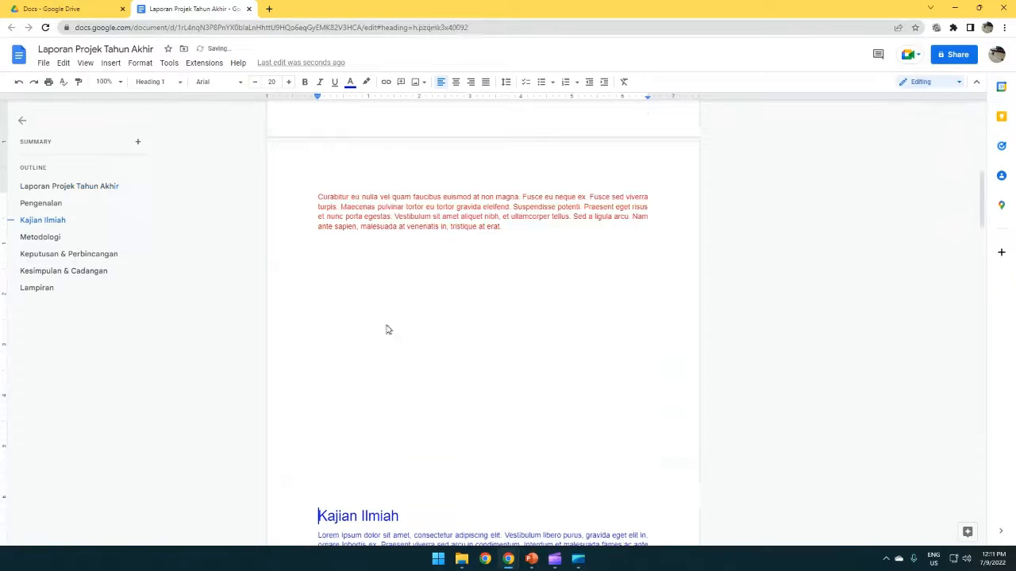
{"action": "key", "text": "Return"}
{"action": "key", "text": "Return"}
{"action": "key", "text": "Return"}
{"action": "key", "text": "Return"}
{"action": "key", "text": "Return"}
{"action": "key", "text": "Return"}
{"action": "key", "text": "Return"}
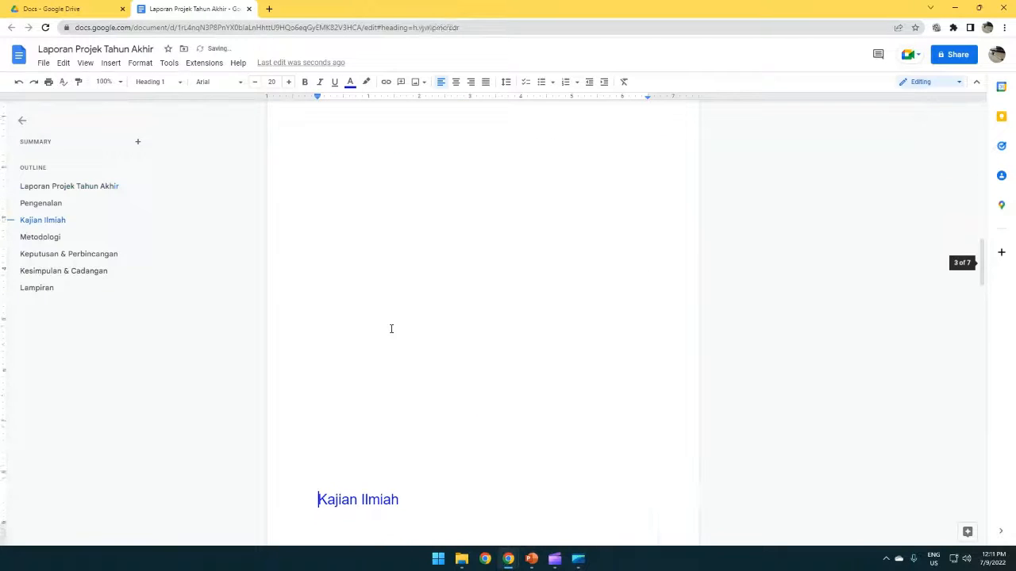
{"action": "key", "text": "Return"}
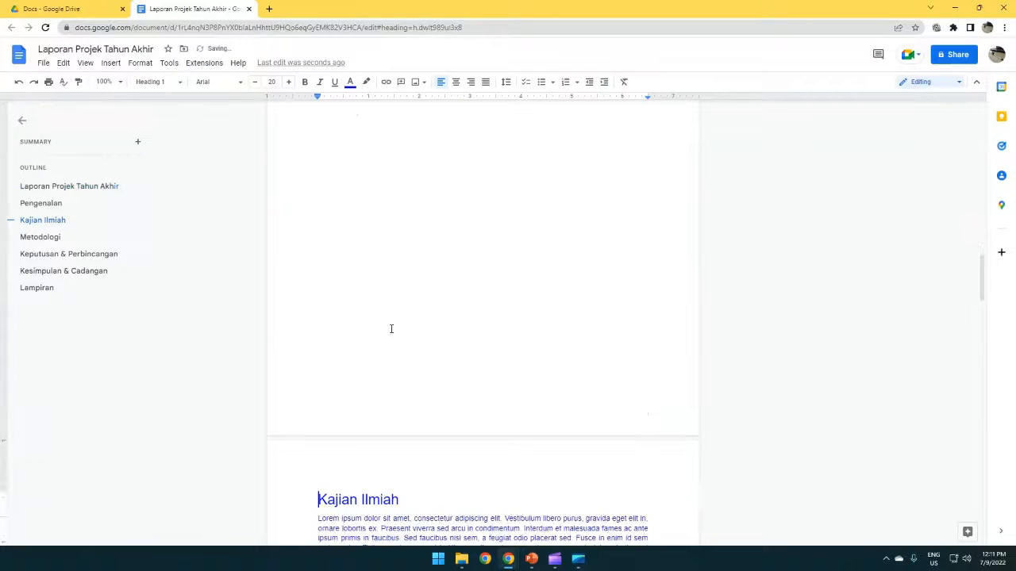
{"action": "scroll", "coordinate": [392, 289], "scroll_direction": "up", "scroll_amount": 6}
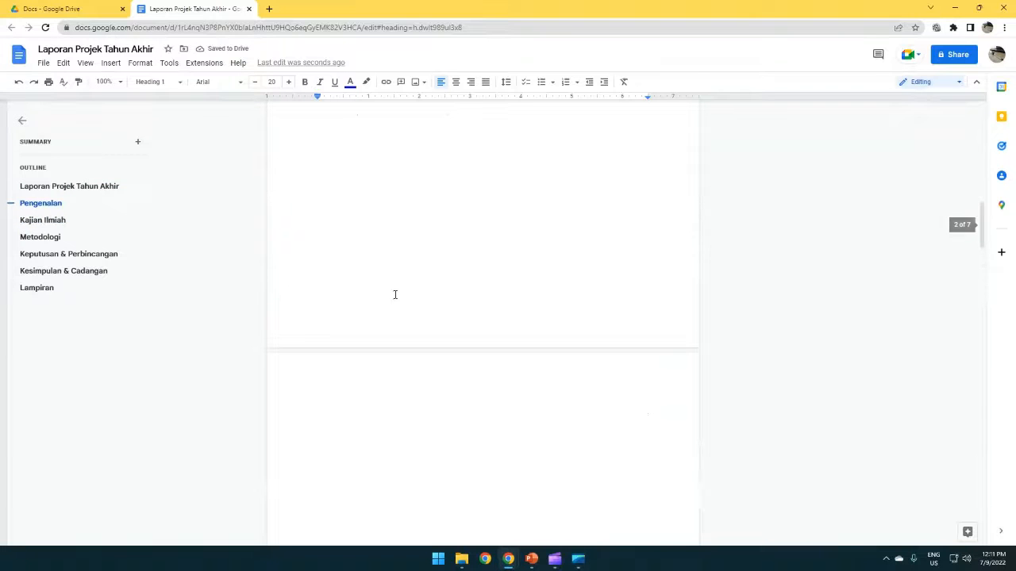
{"action": "scroll", "coordinate": [402, 329], "scroll_direction": "down", "scroll_amount": 6}
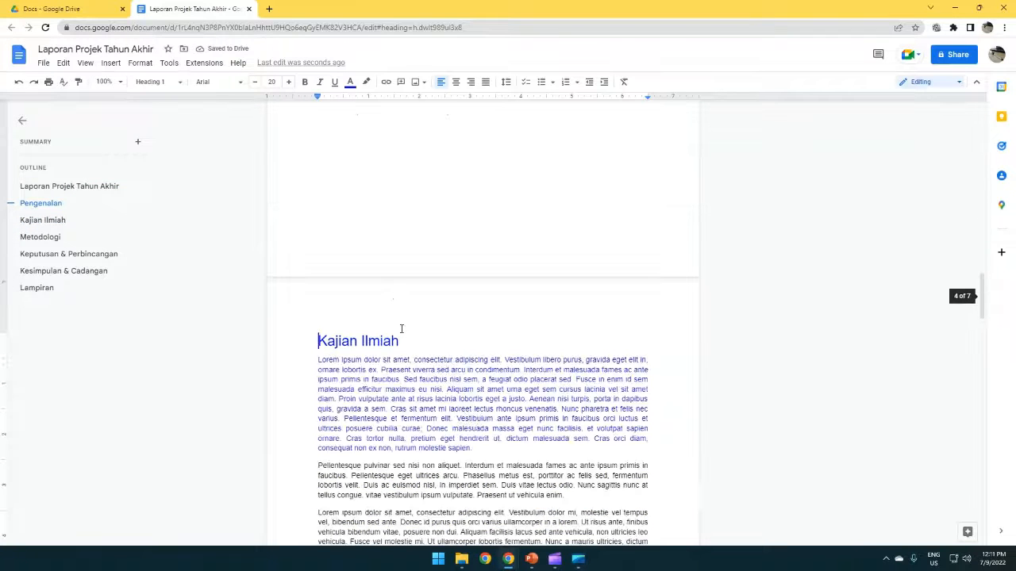
{"action": "key", "text": "BackSpace"}
{"action": "key", "text": "BackSpace"}
{"action": "key", "text": "BackSpace"}
{"action": "key", "text": "BackSpace"}
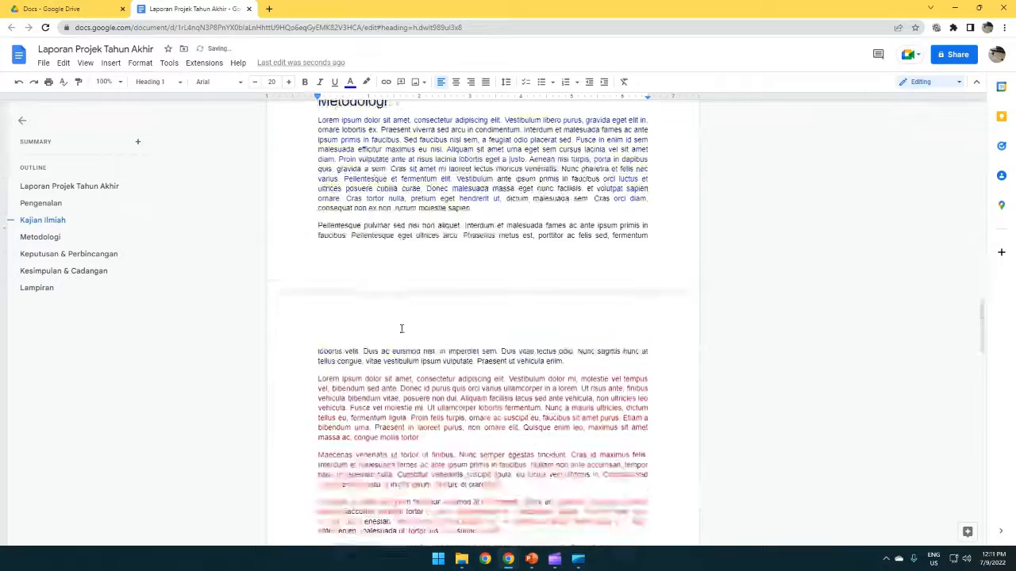
{"action": "key", "text": "BackSpace"}
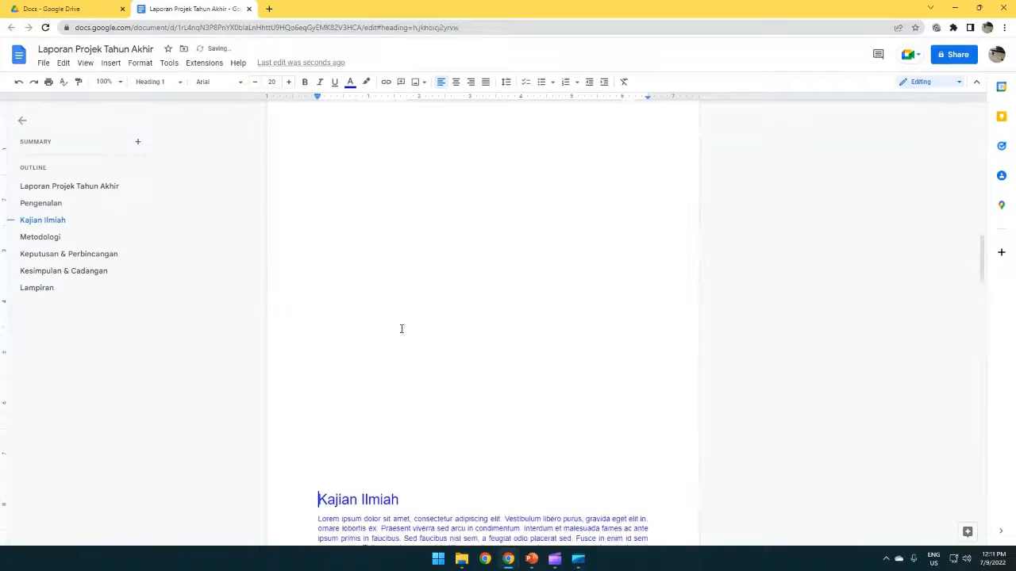
{"action": "scroll", "coordinate": [400, 328], "scroll_direction": "up", "scroll_amount": 10}
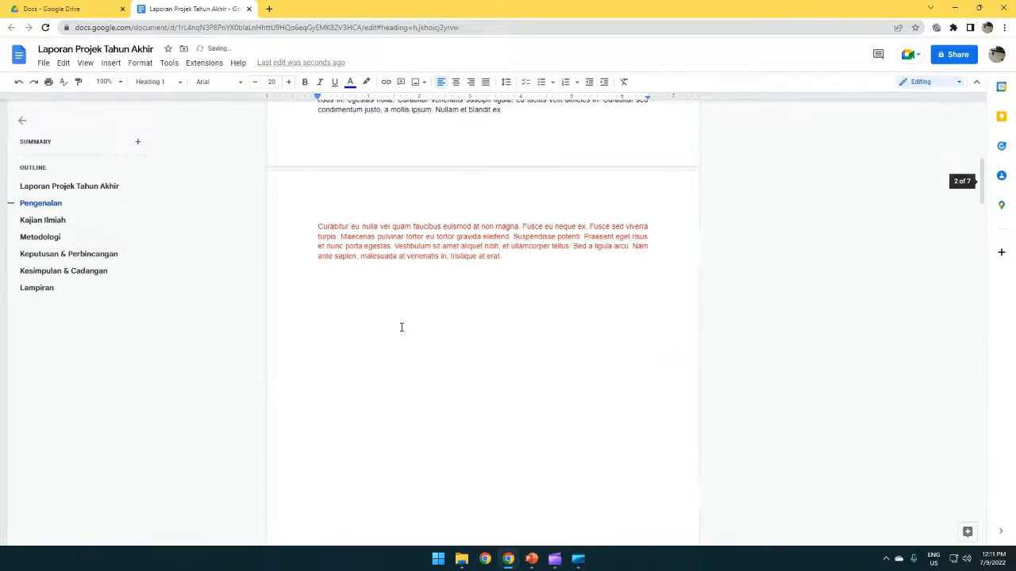
{"action": "scroll", "coordinate": [401, 327], "scroll_direction": "down", "scroll_amount": 5}
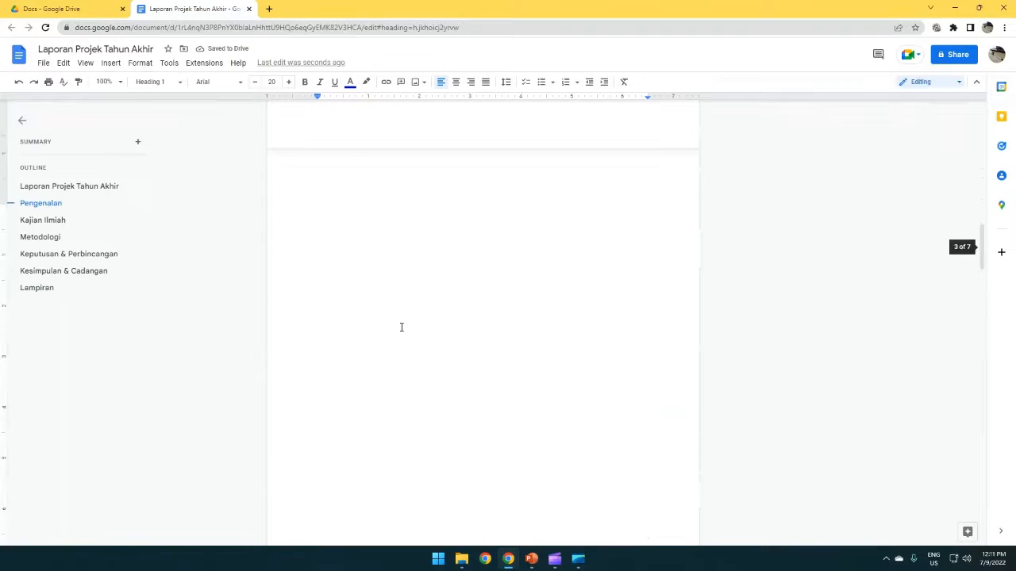
{"action": "key", "text": "BackSpace"}
{"action": "key", "text": "BackSpace"}
{"action": "key", "text": "BackSpace"}
{"action": "key", "text": "BackSpace"}
{"action": "key", "text": "BackSpace"}
{"action": "key", "text": "BackSpace"}
{"action": "key", "text": "BackSpace"}
{"action": "key", "text": "BackSpace"}
{"action": "key", "text": "BackSpace"}
{"action": "key", "text": "BackSpace"}
{"action": "key", "text": "BackSpace"}
{"action": "key", "text": "BackSpace"}
{"action": "key", "text": "BackSpace"}
{"action": "key", "text": "BackSpace"}
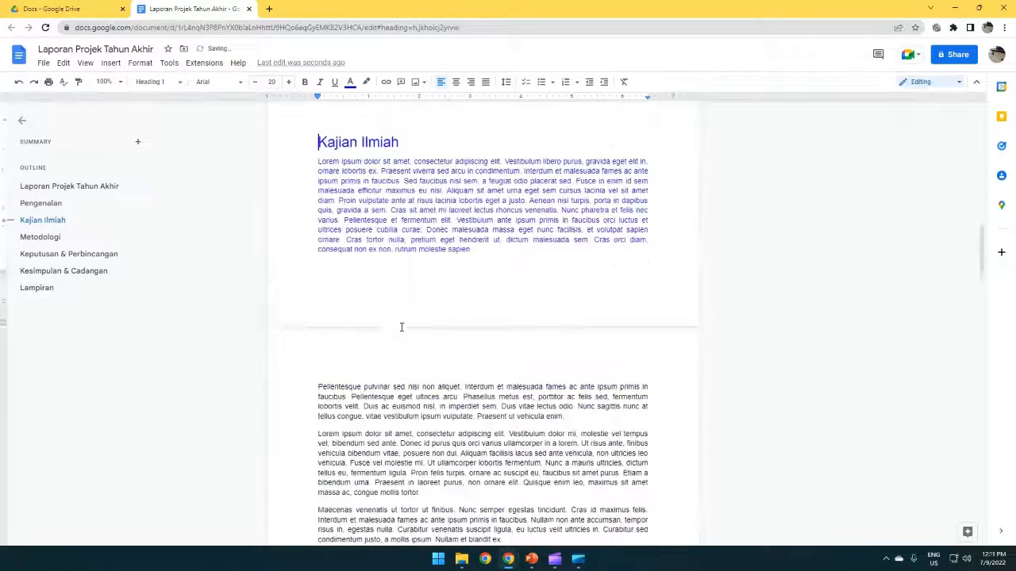
{"action": "key", "text": "BackSpace"}
{"action": "key", "text": "BackSpace"}
{"action": "key", "text": "BackSpace"}
{"action": "key", "text": "BackSpace"}
{"action": "key", "text": "BackSpace"}
{"action": "key", "text": "BackSpace"}
{"action": "key", "text": "BackSpace"}
{"action": "key", "text": "BackSpace"}
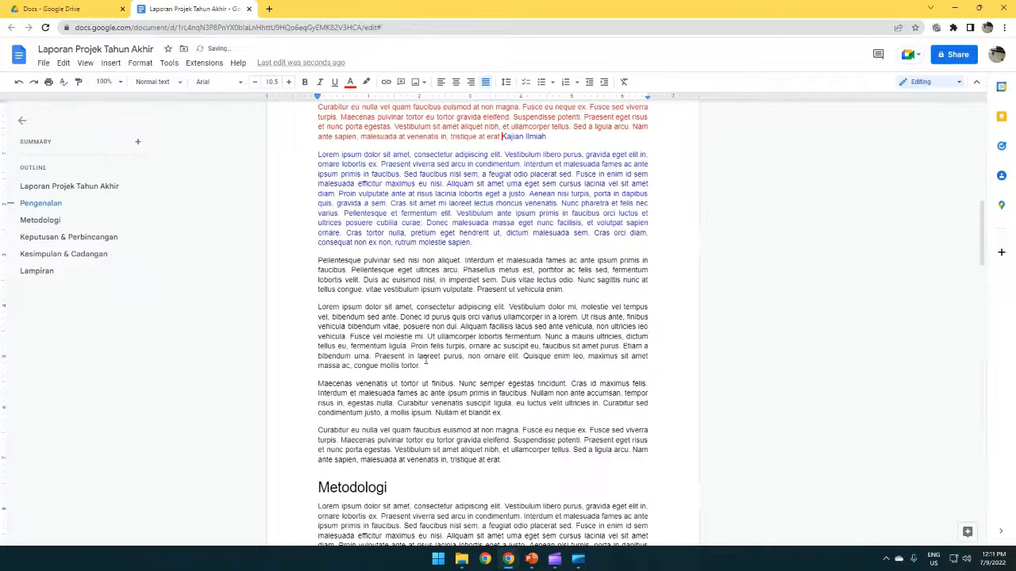
{"action": "key", "text": "ctrl+z"}
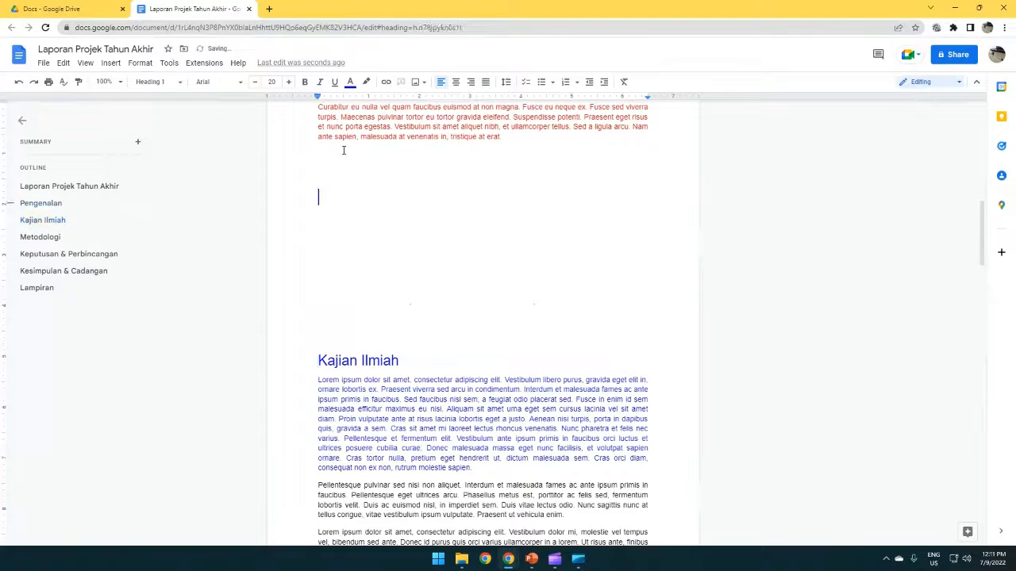
{"action": "left_click", "coordinate": [338, 157]}
{"action": "key", "text": "Delete"}
{"action": "key", "text": "Delete"}
{"action": "key", "text": "Delete"}
{"action": "key", "text": "Delete"}
{"action": "key", "text": "Delete"}
{"action": "key", "text": "Delete"}
{"action": "key", "text": "Delete"}
{"action": "key", "text": "Delete"}
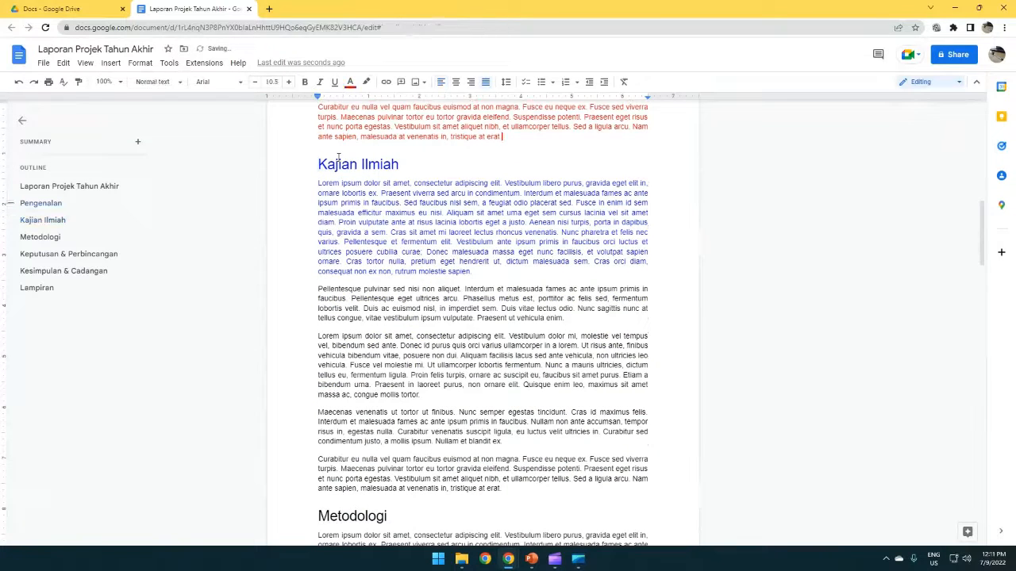
{"action": "key", "text": "ctrl+z"}
{"action": "key", "text": "ctrl+z"}
{"action": "key", "text": "ctrl+z"}
{"action": "key", "text": "ctrl+z"}
{"action": "key", "text": "ctrl+z"}
{"action": "key", "text": "ctrl+z"}
{"action": "key", "text": "ctrl+z"}
{"action": "key", "text": "ctrl+z"}
{"action": "key", "text": "ctrl+z"}
{"action": "key", "text": "ctrl+z"}
{"action": "key", "text": "ctrl+z"}
{"action": "key", "text": "ctrl+z"}
{"action": "key", "text": "ctrl+z"}
{"action": "key", "text": "ctrl+z"}
{"action": "key", "text": "ctrl+z"}
{"action": "key", "text": "ctrl+z"}
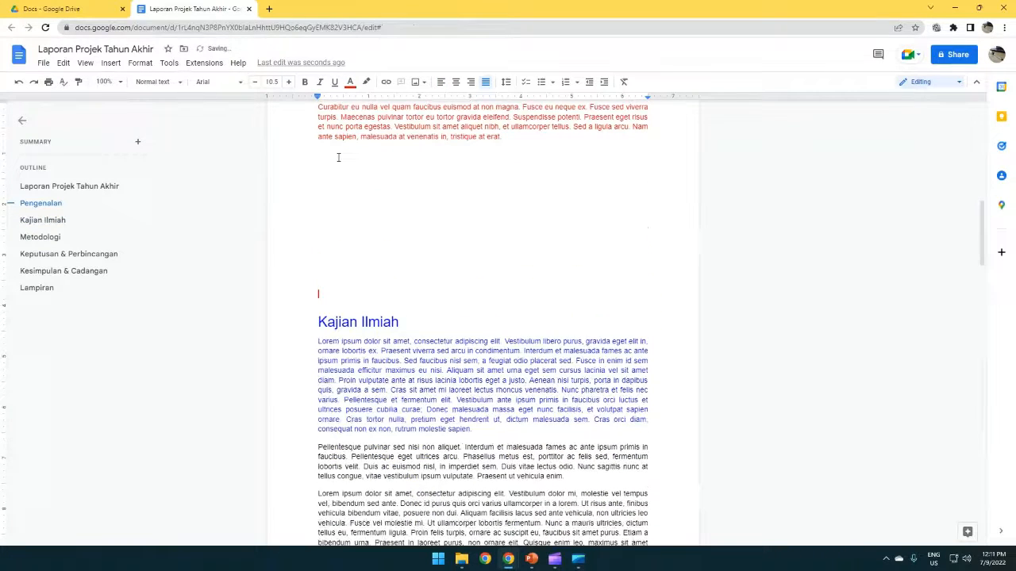
{"action": "key", "text": "ctrl+z"}
{"action": "key", "text": "ctrl+z"}
{"action": "key", "text": "ctrl+z"}
{"action": "key", "text": "ctrl+z"}
{"action": "key", "text": "ctrl+z"}
{"action": "key", "text": "ctrl+z"}
{"action": "key", "text": "ctrl+z"}
{"action": "key", "text": "ctrl+z"}
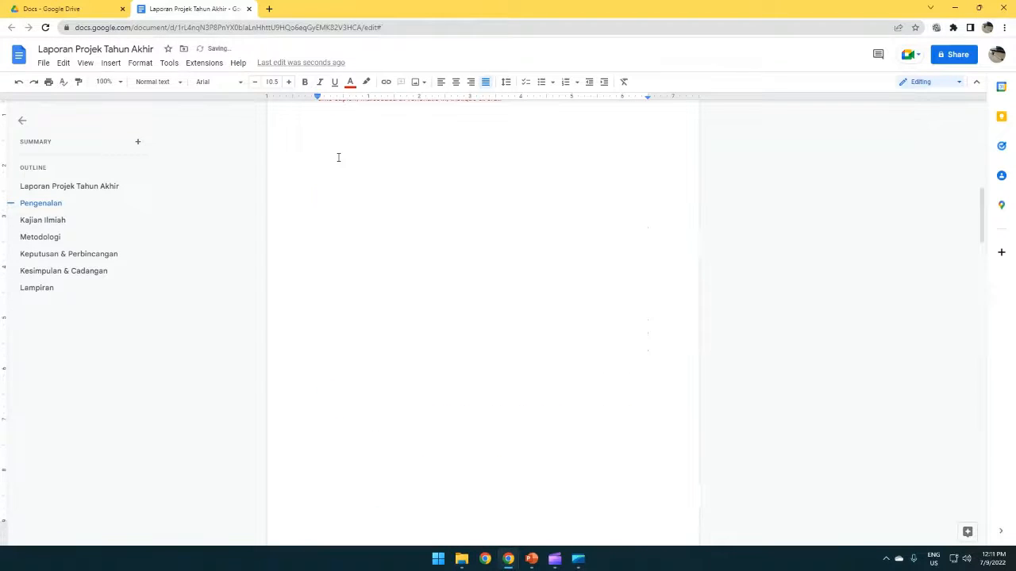
{"action": "key", "text": "ctrl+z"}
{"action": "key", "text": "ctrl+z"}
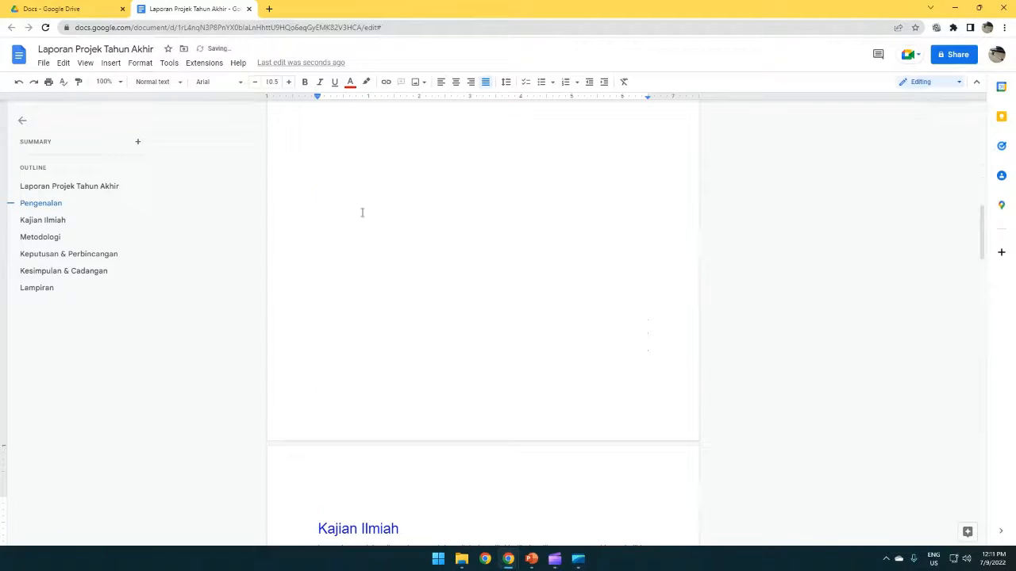
{"action": "key", "text": "ctrl+z"}
{"action": "key", "text": "ctrl+z"}
{"action": "key", "text": "ctrl+z"}
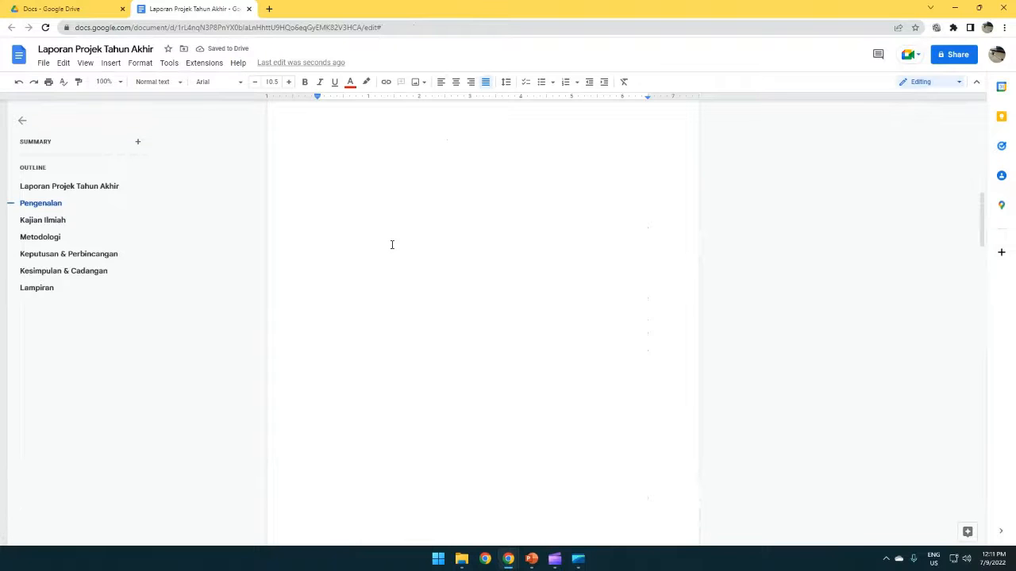
Step: Paste copies of the red Pengenalan paragraph below the original
{"action": "left_click_drag", "start_coordinate": [524, 184], "coordinate": [304, 147]}
{"action": "key", "text": "ctrl+c"}
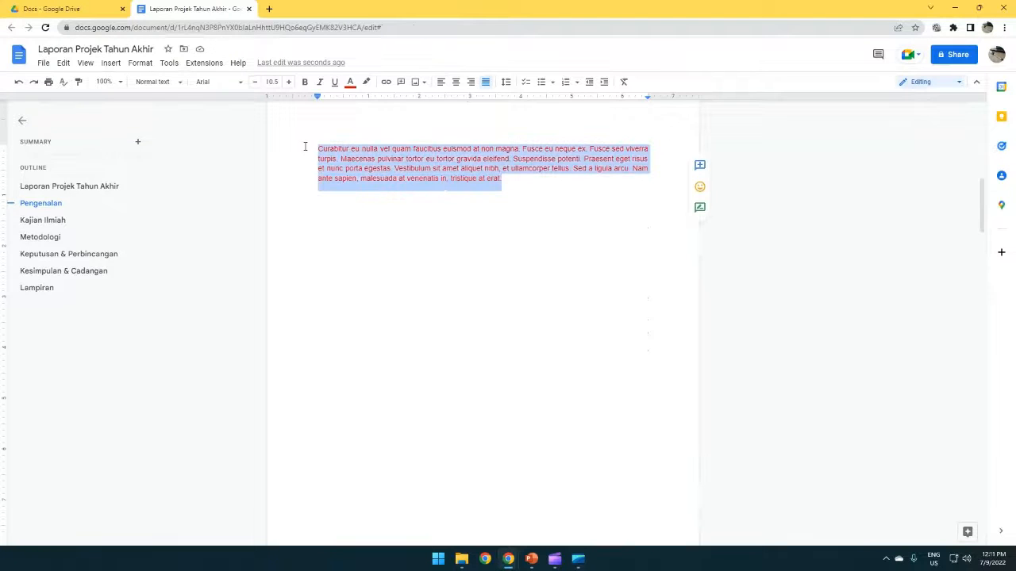
{"action": "left_click", "coordinate": [508, 239]}
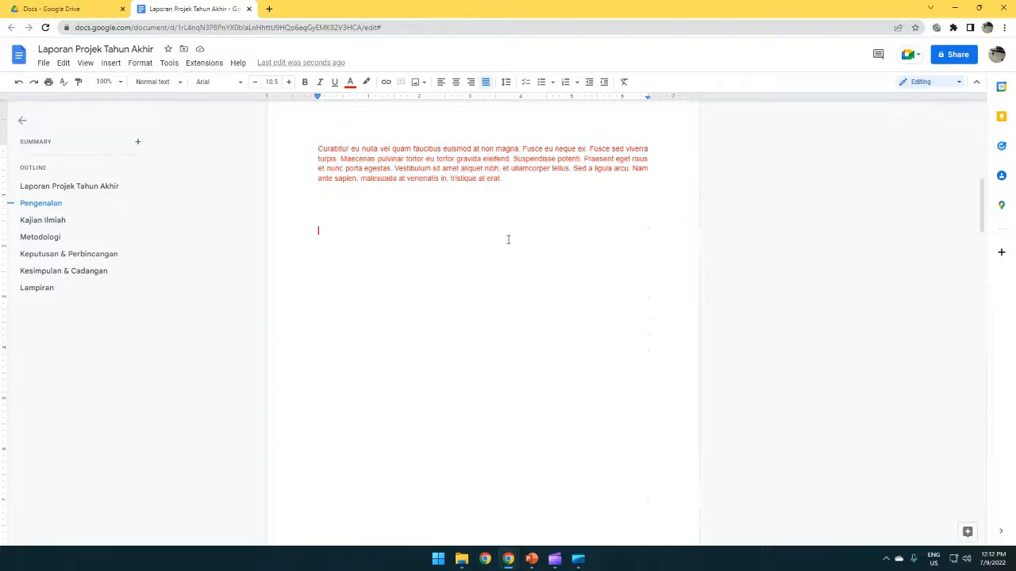
{"action": "key", "text": "ctrl+v"}
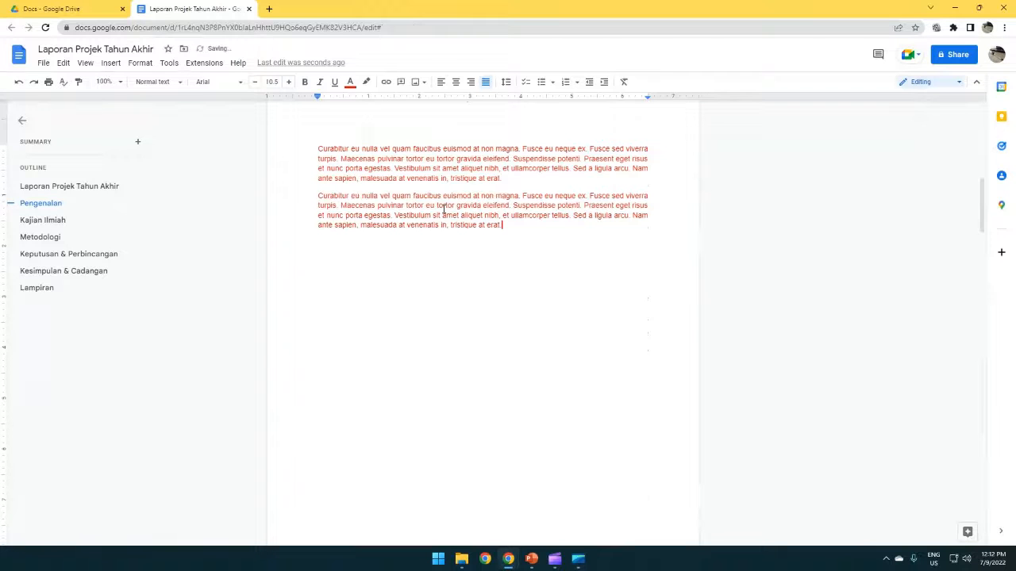
{"action": "key", "text": "ctrl+v"}
{"action": "left_click_drag", "start_coordinate": [427, 269], "coordinate": [314, 148]}
{"action": "key", "text": "ctrl+v"}
Step: Add empty lines and paste further copies to extend the red Pengenalan text
{"action": "scroll", "coordinate": [431, 370], "scroll_direction": "down", "scroll_amount": 4}
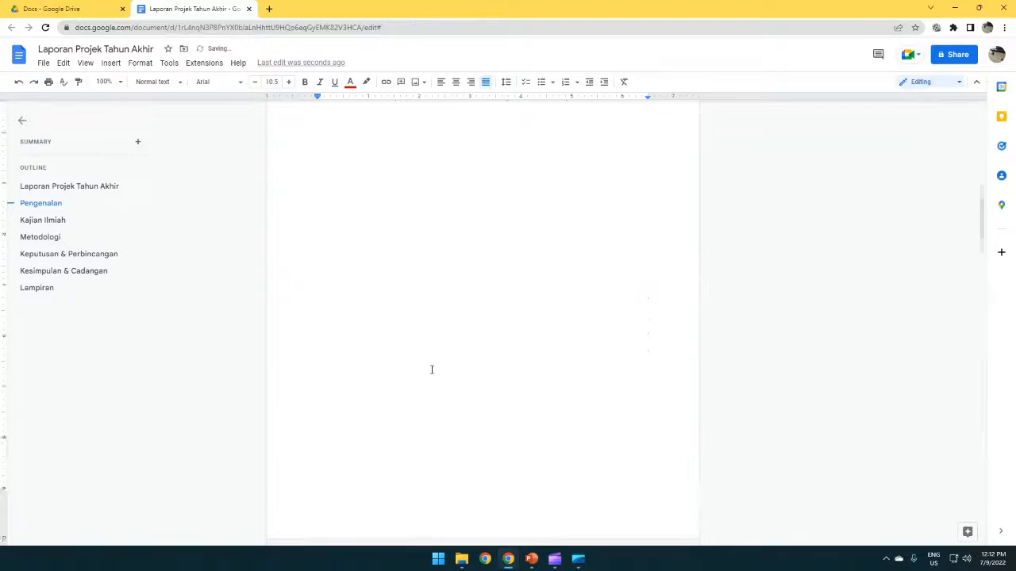
{"action": "scroll", "coordinate": [433, 364], "scroll_direction": "up", "scroll_amount": 2}
{"action": "scroll", "coordinate": [434, 359], "scroll_direction": "up", "scroll_amount": 2}
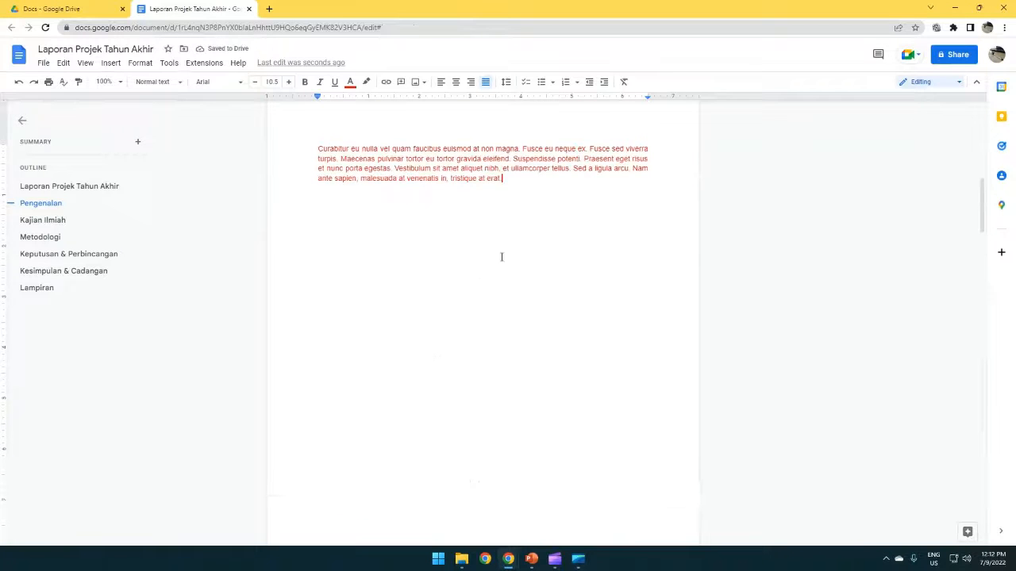
{"action": "scroll", "coordinate": [522, 214], "scroll_direction": "up", "scroll_amount": 3}
{"action": "scroll", "coordinate": [523, 214], "scroll_direction": "down", "scroll_amount": 2}
{"action": "key", "text": "Return"}
{"action": "key", "text": "Return"}
{"action": "key", "text": "Return"}
{"action": "key", "text": "Return"}
{"action": "key", "text": "Return"}
{"action": "key", "text": "Return"}
{"action": "key", "text": "Return"}
{"action": "key", "text": "Return"}
{"action": "key", "text": "Return"}
{"action": "key", "text": "Return"}
{"action": "key", "text": "Return"}
{"action": "key", "text": "Return"}
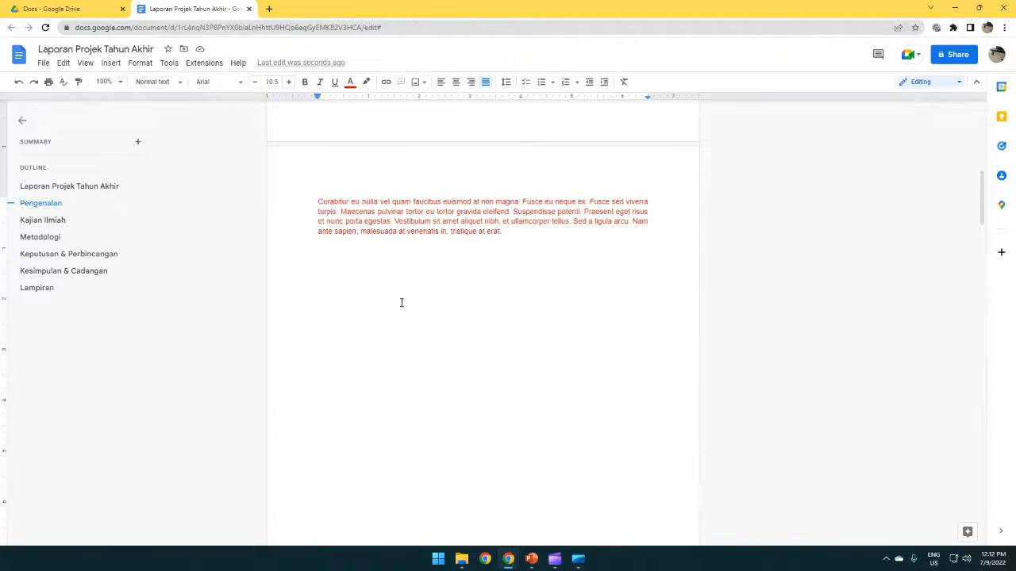
{"action": "left_click", "coordinate": [336, 254]}
{"action": "key", "text": "ctrl+v"}
{"action": "key", "text": "ctrl+v"}
{"action": "key", "text": "ctrl+v"}
{"action": "key", "text": "ctrl+v"}
{"action": "key", "text": "ctrl+v"}
{"action": "key", "text": "ctrl+v"}
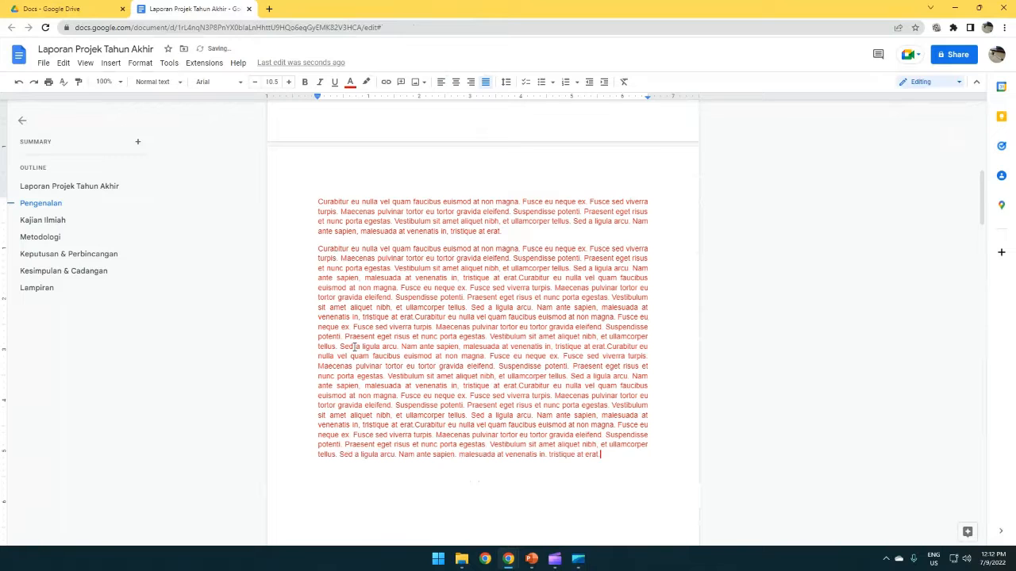
{"action": "scroll", "coordinate": [354, 347], "scroll_direction": "down", "scroll_amount": 2}
{"action": "key", "text": "ctrl+v"}
{"action": "key", "text": "ctrl+v"}
{"action": "key", "text": "ctrl+v"}
{"action": "key", "text": "ctrl+v"}
{"action": "key", "text": "ctrl+v"}
{"action": "scroll", "coordinate": [449, 347], "scroll_direction": "down", "scroll_amount": 5}
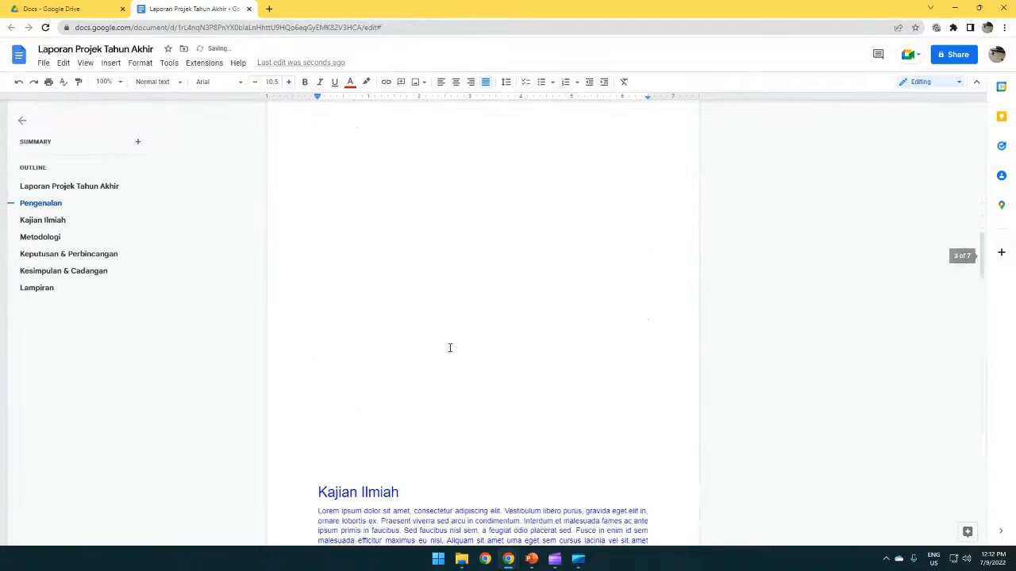
Step: Insert a page break above Kajian Ilmiah with Ctrl+Enter and delete leftover blank lines
{"action": "left_click", "coordinate": [343, 165]}
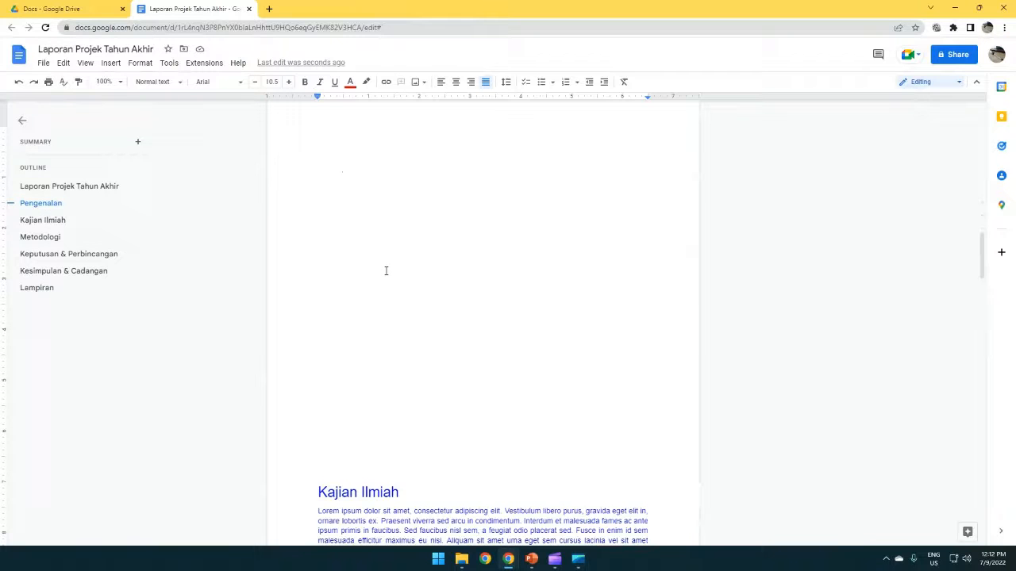
{"action": "key", "text": "ctrl+Return"}
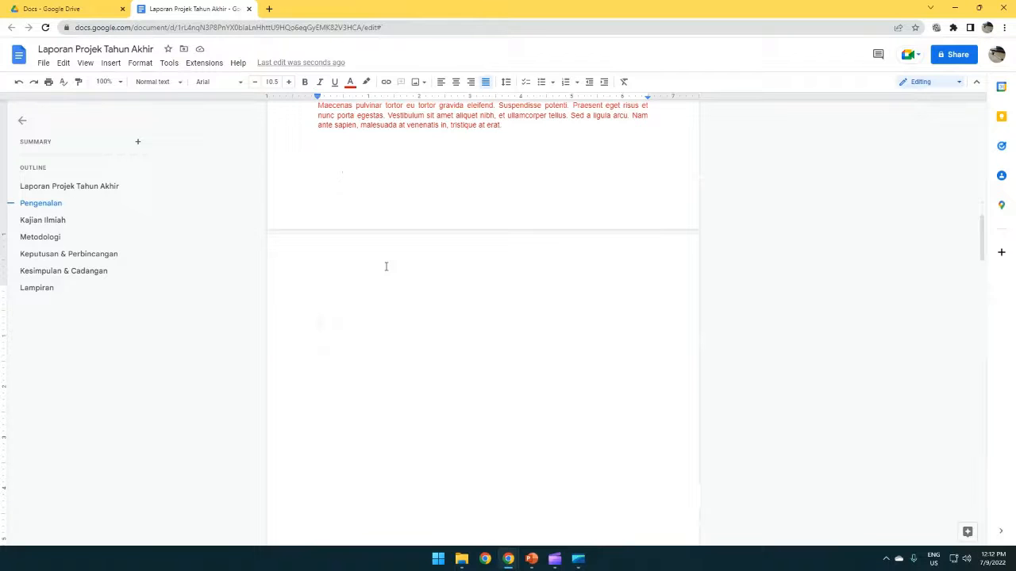
{"action": "key", "text": "Delete"}
{"action": "key", "text": "Delete"}
{"action": "key", "text": "Delete"}
{"action": "key", "text": "Delete"}
{"action": "key", "text": "Delete"}
{"action": "key", "text": "Delete"}
{"action": "key", "text": "Delete"}
{"action": "key", "text": "Delete"}
{"action": "key", "text": "Delete"}
{"action": "key", "text": "Up"}
{"action": "key", "text": "Up"}
{"action": "key", "text": "Up"}
{"action": "key", "text": "Delete"}
{"action": "key", "text": "Delete"}
{"action": "key", "text": "Delete"}
{"action": "key", "text": "Delete"}
{"action": "key", "text": "Delete"}
{"action": "key", "text": "Delete"}
{"action": "key", "text": "Delete"}
{"action": "key", "text": "Delete"}
{"action": "key", "text": "Delete"}
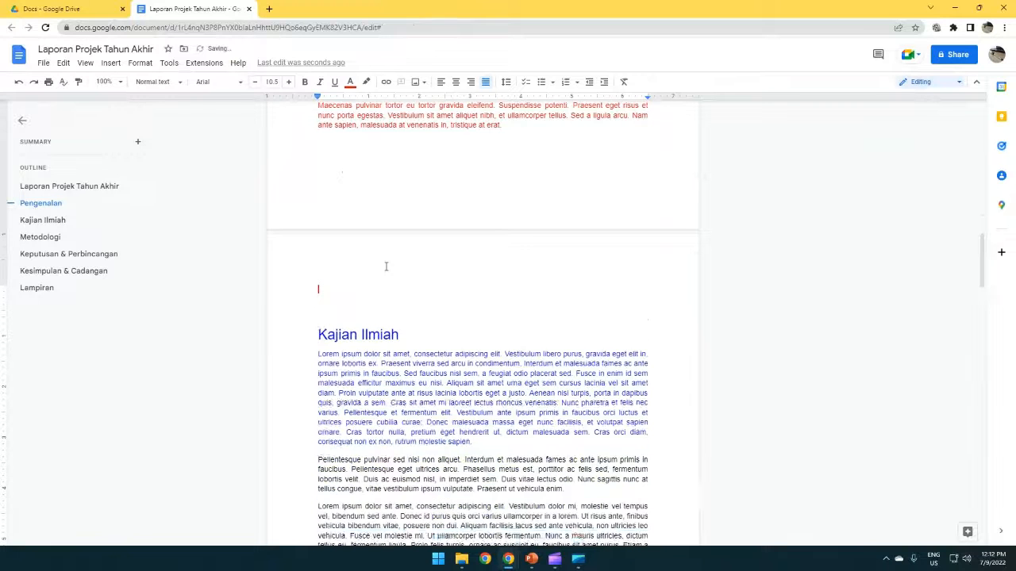
{"action": "key", "text": "Delete"}
{"action": "key", "text": "Delete"}
{"action": "key", "text": "Delete"}
{"action": "key", "text": "Delete"}
{"action": "key", "text": "Delete"}
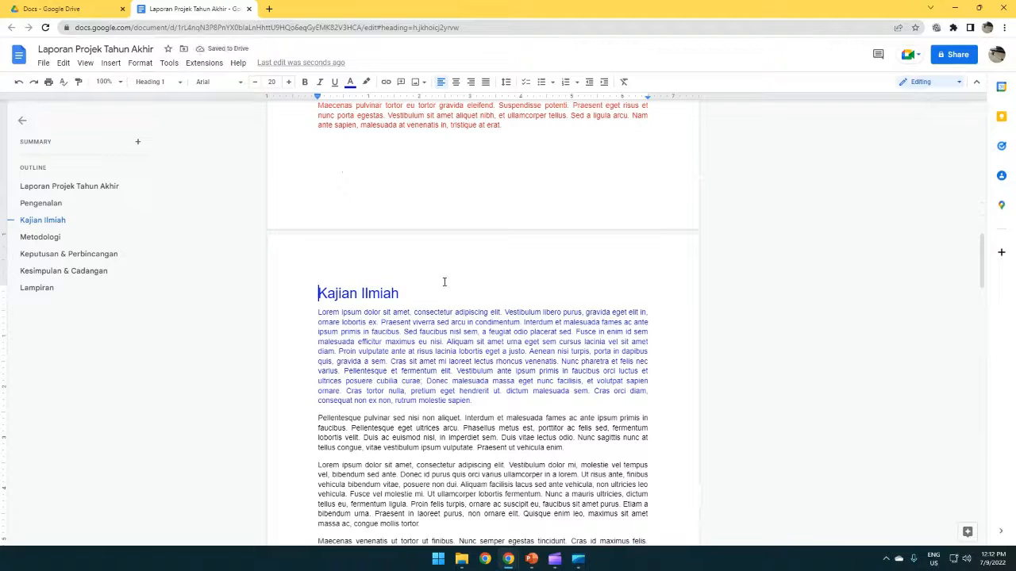
Step: Split the long red paragraph after the word 'faucibus'
{"action": "scroll", "coordinate": [444, 282], "scroll_direction": "up", "scroll_amount": 2}
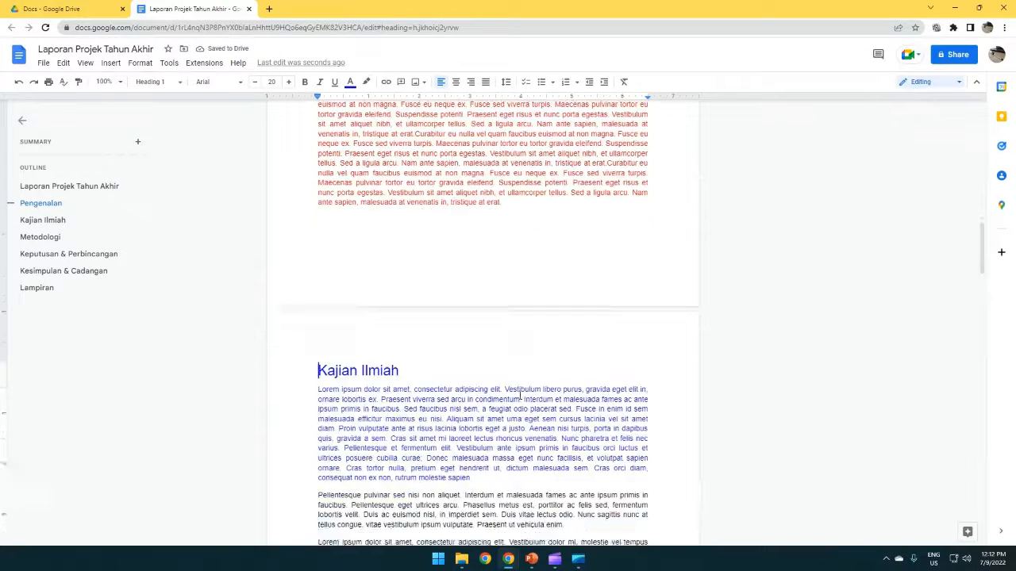
{"action": "scroll", "coordinate": [519, 395], "scroll_direction": "down", "scroll_amount": 2}
{"action": "scroll", "coordinate": [402, 341], "scroll_direction": "up", "scroll_amount": 10}
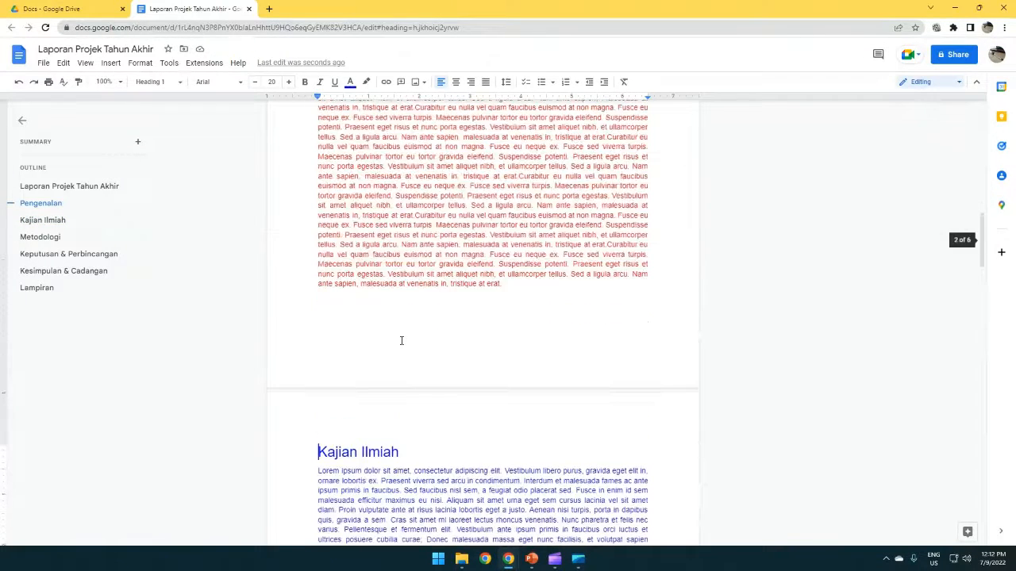
{"action": "scroll", "coordinate": [401, 339], "scroll_direction": "up", "scroll_amount": 2}
{"action": "scroll", "coordinate": [401, 339], "scroll_direction": "down", "scroll_amount": 3}
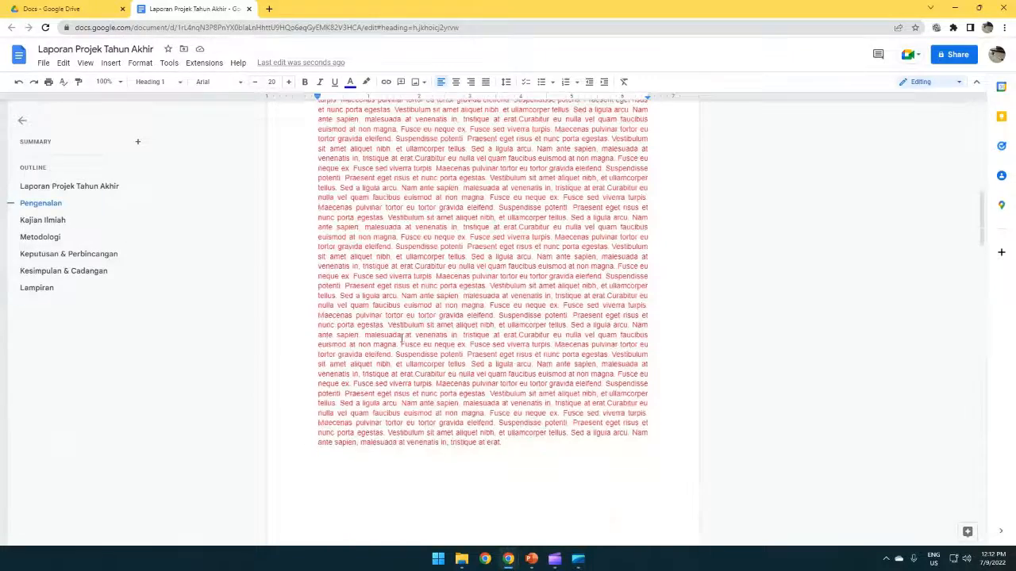
{"action": "left_click", "coordinate": [658, 227]}
{"action": "key", "text": "Return"}
Step: Delete the surplus red text so Kajian Ilmiah follows directly, keeping it on its own heading line
{"action": "scroll", "coordinate": [613, 202], "scroll_direction": "down", "scroll_amount": 1}
{"action": "scroll", "coordinate": [613, 202], "scroll_direction": "down", "scroll_amount": 4}
{"action": "scroll", "coordinate": [453, 226], "scroll_direction": "up", "scroll_amount": 3}
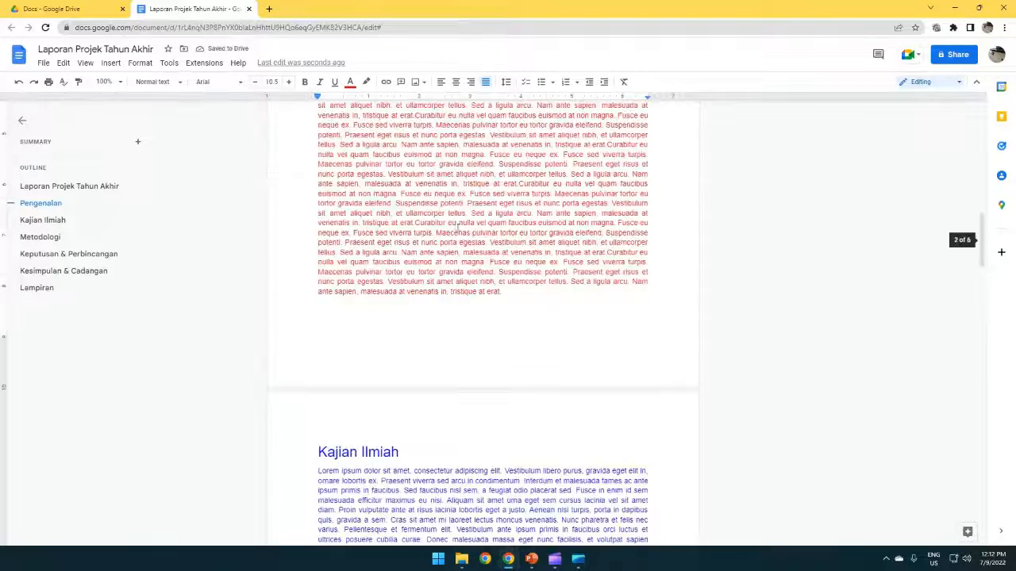
{"action": "scroll", "coordinate": [508, 291], "scroll_direction": "up", "scroll_amount": 2}
{"action": "left_click_drag", "start_coordinate": [510, 409], "coordinate": [309, 194]}
{"action": "key", "text": "BackSpace"}
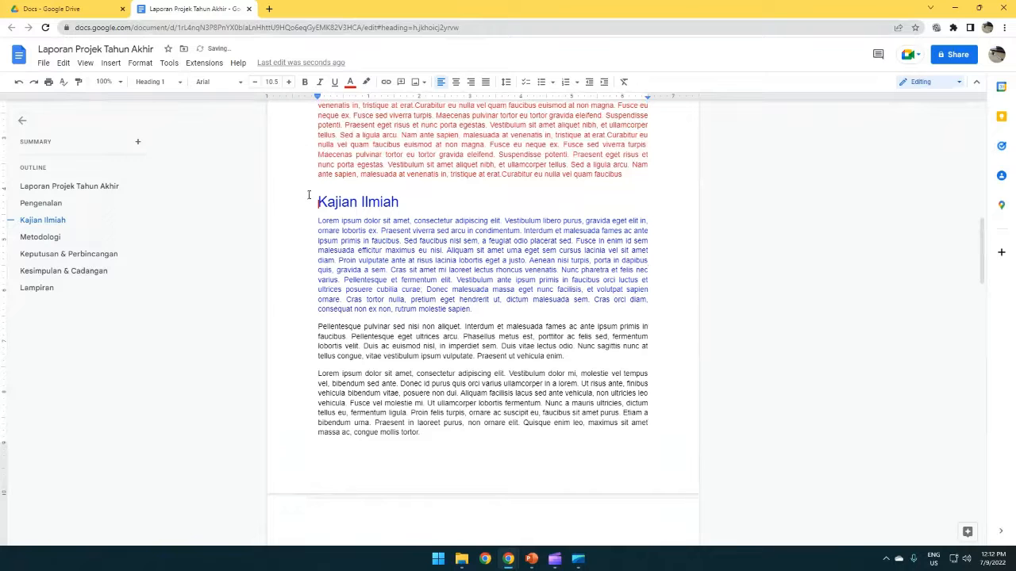
{"action": "key", "text": "BackSpace"}
{"action": "key", "text": "ctrl+z"}
Step: Insert a page break before the Kajian Ilmiah heading
{"action": "left_click", "coordinate": [111, 63]}
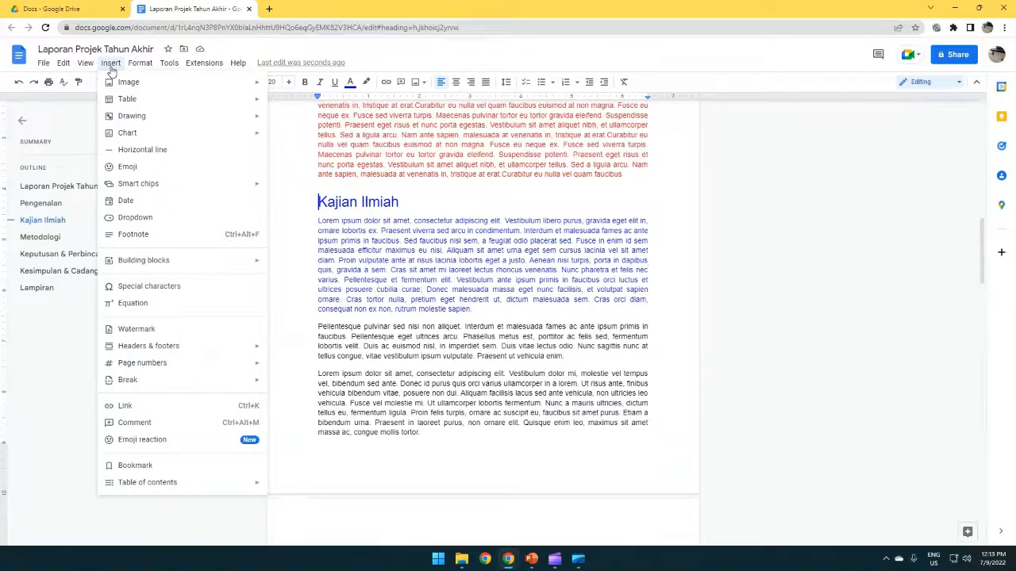
{"action": "mouse_move", "coordinate": [186, 386]}
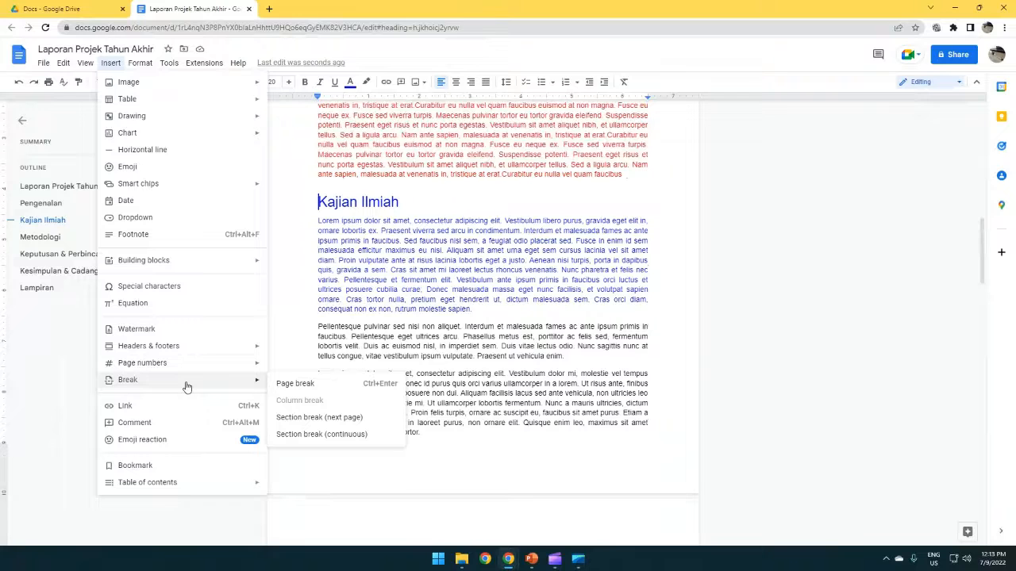
{"action": "left_click", "coordinate": [312, 384]}
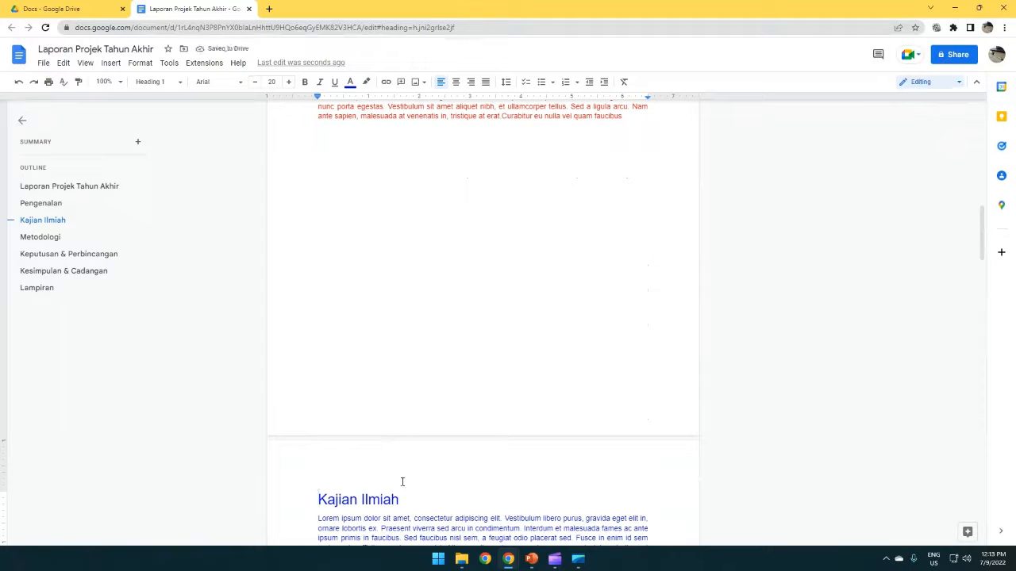
Step: Insert a page break before the Metodologi heading
{"action": "scroll", "coordinate": [380, 491], "scroll_direction": "down", "scroll_amount": 1}
{"action": "scroll", "coordinate": [380, 492], "scroll_direction": "up", "scroll_amount": 2}
{"action": "scroll", "coordinate": [381, 491], "scroll_direction": "down", "scroll_amount": 3}
{"action": "scroll", "coordinate": [382, 489], "scroll_direction": "down", "scroll_amount": 4}
{"action": "left_click", "coordinate": [315, 377]}
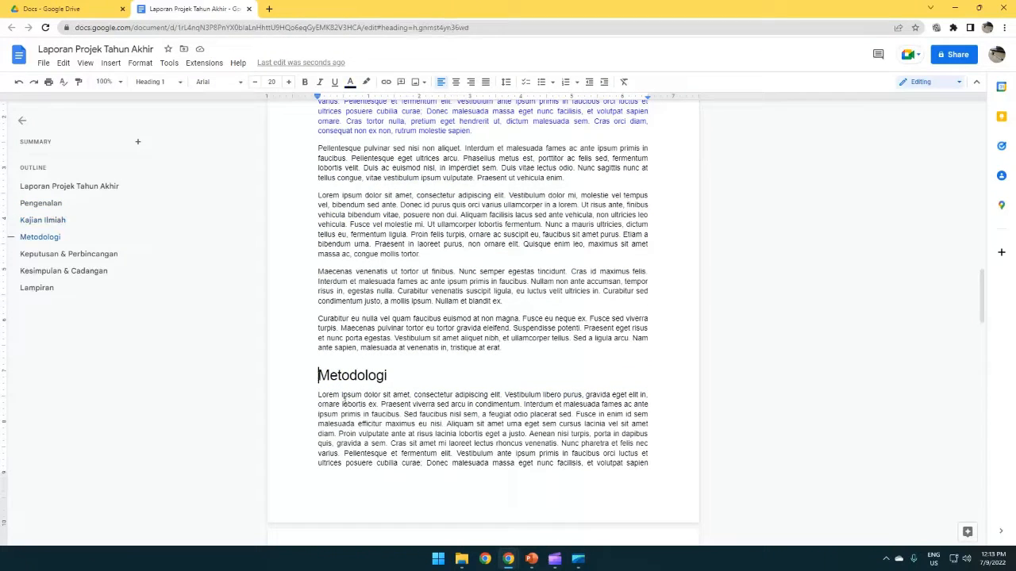
{"action": "left_click", "coordinate": [113, 64]}
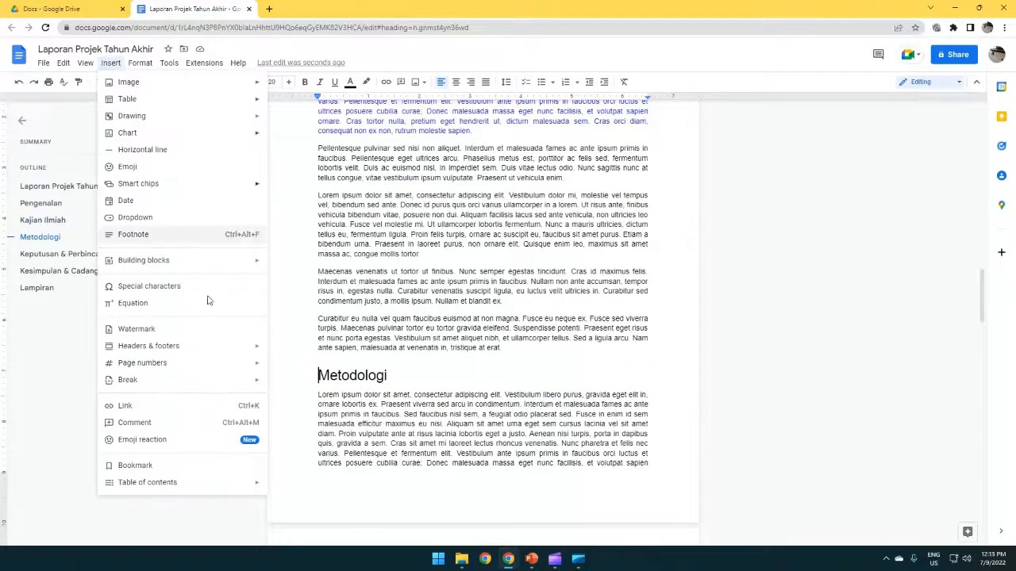
{"action": "mouse_move", "coordinate": [233, 381]}
{"action": "left_click", "coordinate": [304, 385]}
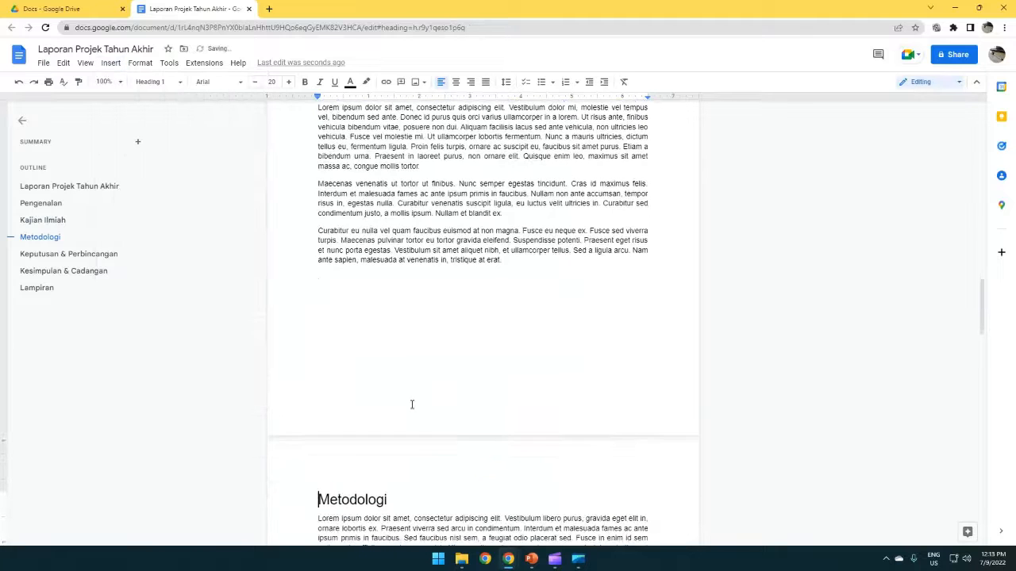
{"action": "scroll", "coordinate": [412, 399], "scroll_direction": "down", "scroll_amount": 1}
{"action": "scroll", "coordinate": [412, 399], "scroll_direction": "up", "scroll_amount": 3}
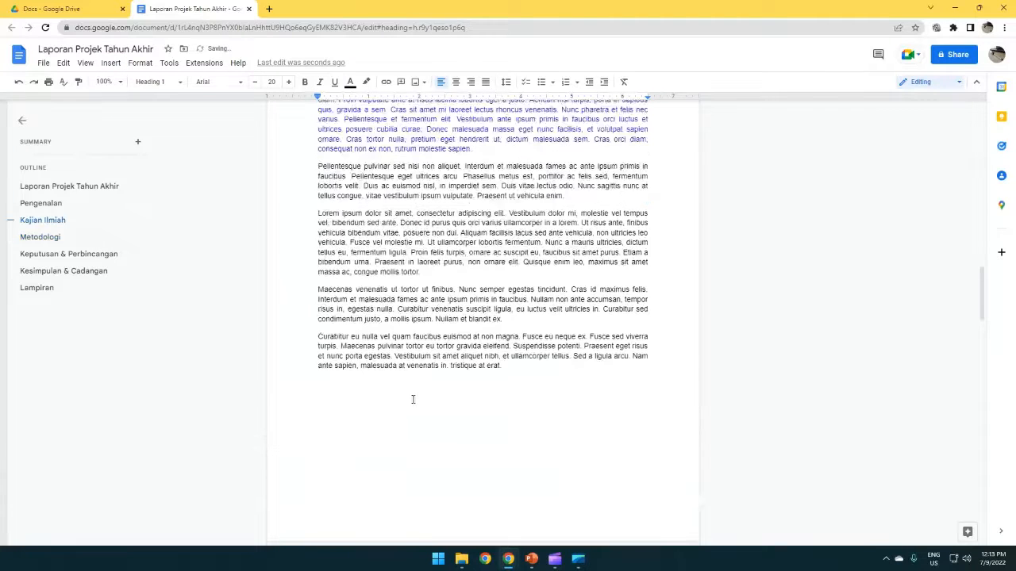
{"action": "scroll", "coordinate": [519, 373], "scroll_direction": "up", "scroll_amount": 3}
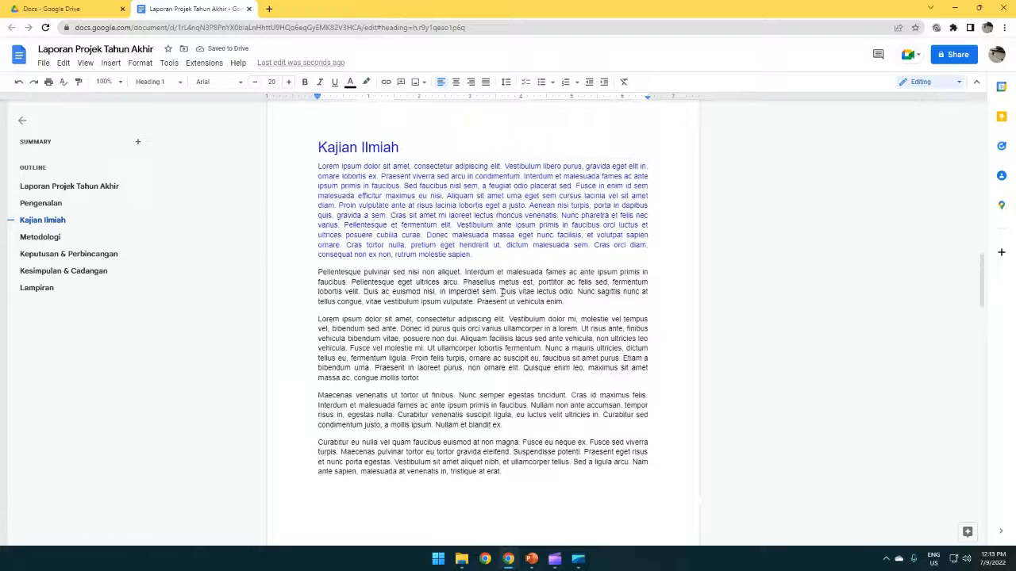
Step: Paste copies of the blue Kajian Ilmiah paragraph after 'erat.'
{"action": "left_click_drag", "start_coordinate": [473, 256], "coordinate": [318, 166]}
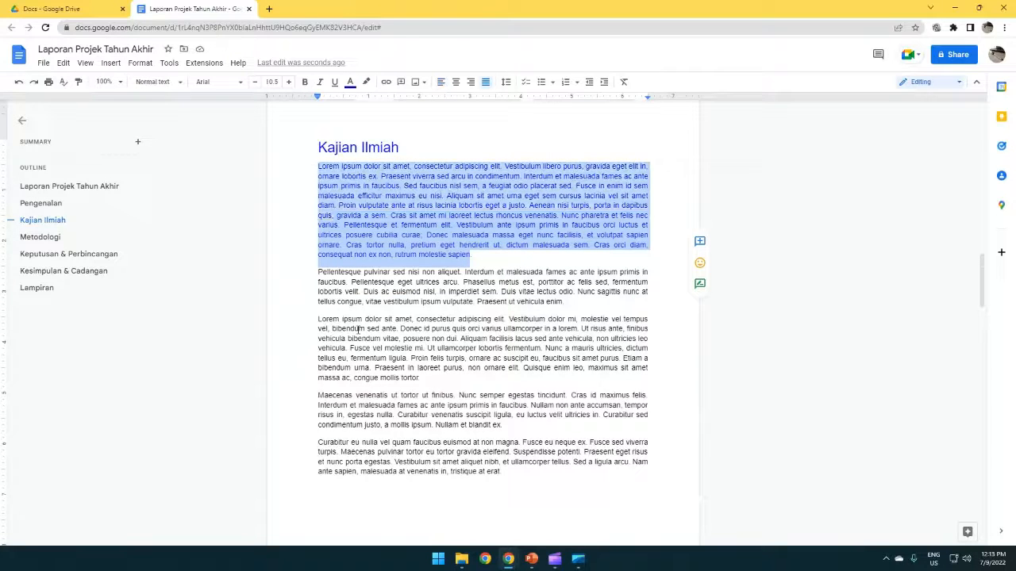
{"action": "left_click_drag", "start_coordinate": [475, 255], "coordinate": [305, 168]}
{"action": "key", "text": "ctrl+c"}
{"action": "scroll", "coordinate": [391, 441], "scroll_direction": "down", "scroll_amount": 2}
{"action": "left_click", "coordinate": [394, 426]}
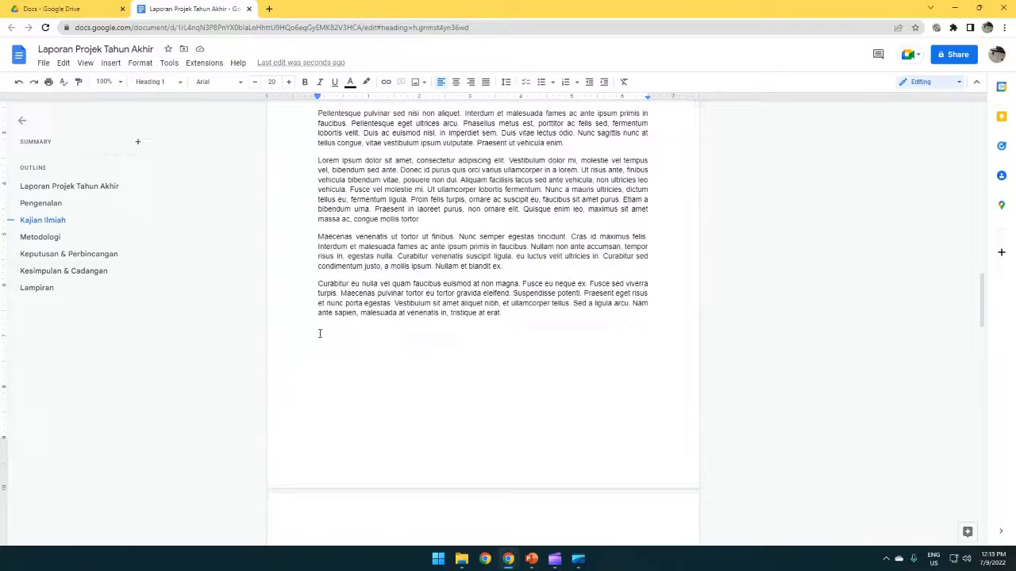
{"action": "left_click", "coordinate": [530, 318]}
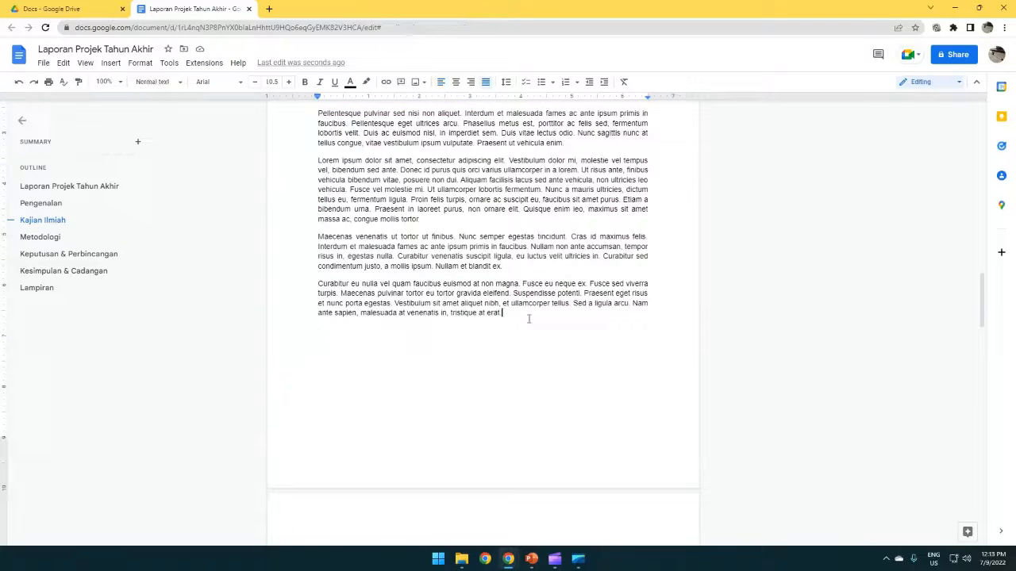
{"action": "key", "text": "Return"}
{"action": "key", "text": "ctrl+v"}
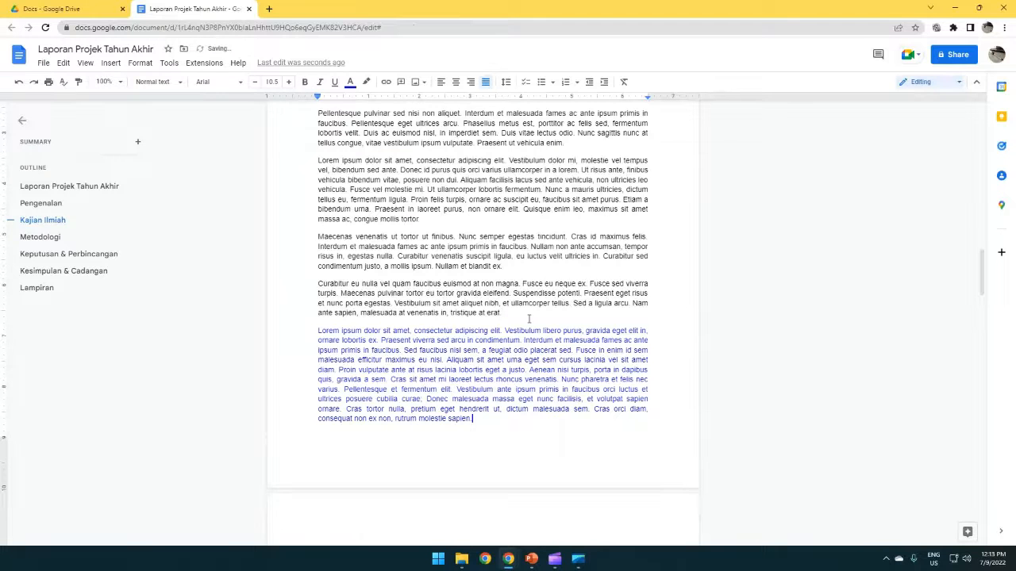
{"action": "scroll", "coordinate": [528, 318], "scroll_direction": "down", "scroll_amount": 6}
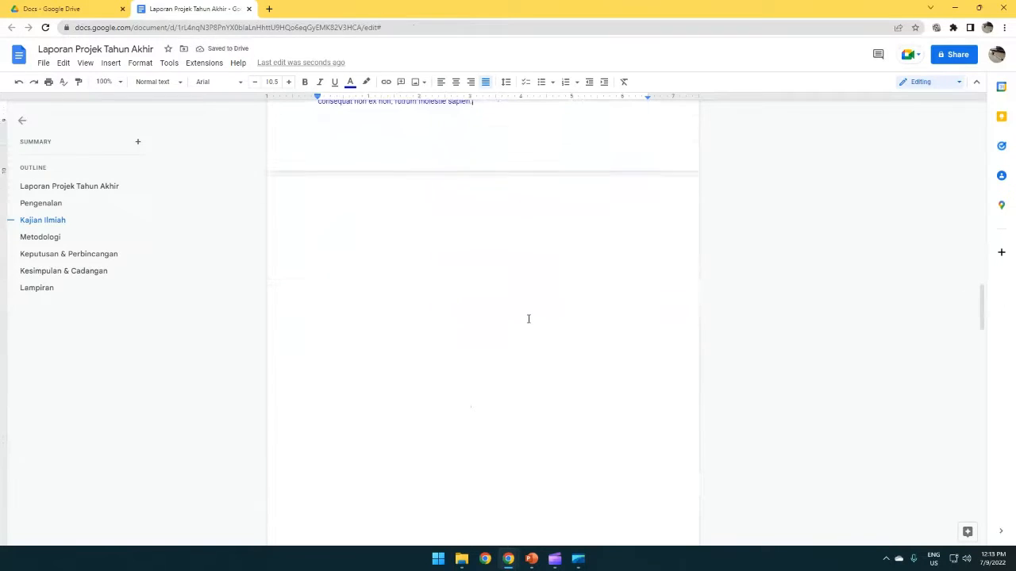
{"action": "key", "text": "ctrl+v"}
Step: Paste two more copies of the blue paragraph after 'sapien.'
{"action": "scroll", "coordinate": [561, 386], "scroll_direction": "down", "scroll_amount": 4}
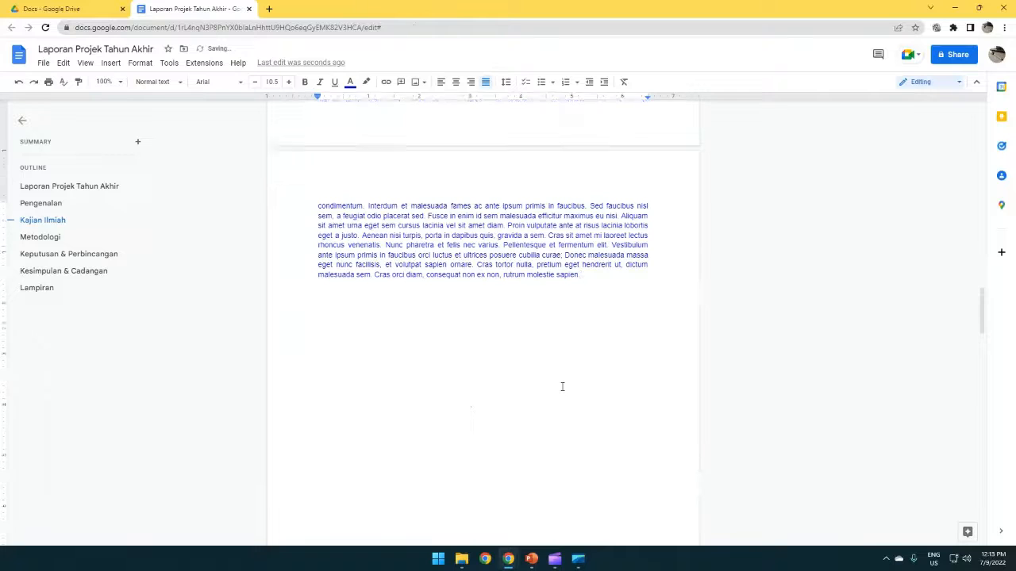
{"action": "left_click", "coordinate": [412, 428]}
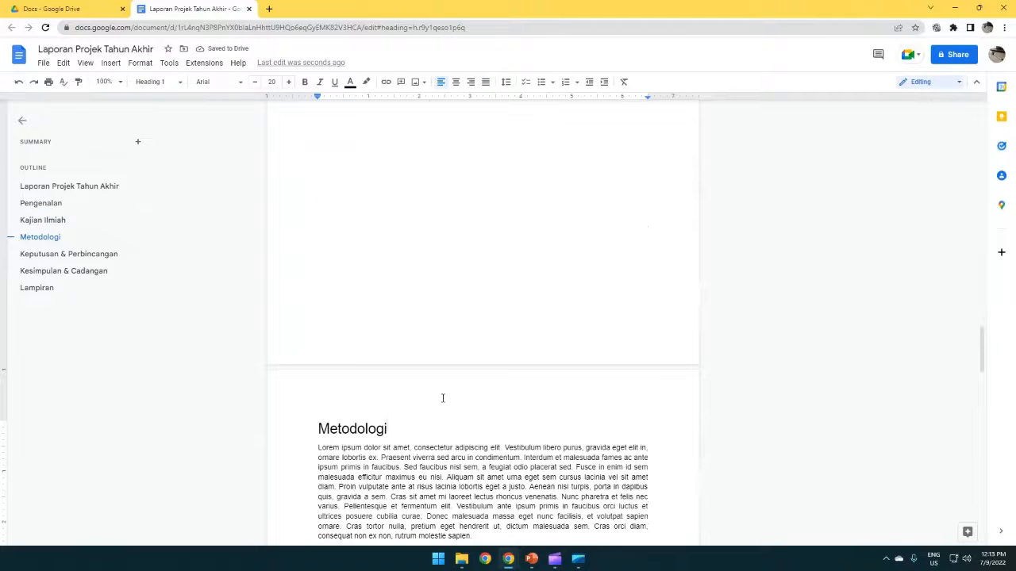
{"action": "scroll", "coordinate": [442, 393], "scroll_direction": "up", "scroll_amount": 2}
{"action": "scroll", "coordinate": [443, 386], "scroll_direction": "up", "scroll_amount": 2}
{"action": "left_click", "coordinate": [608, 302]}
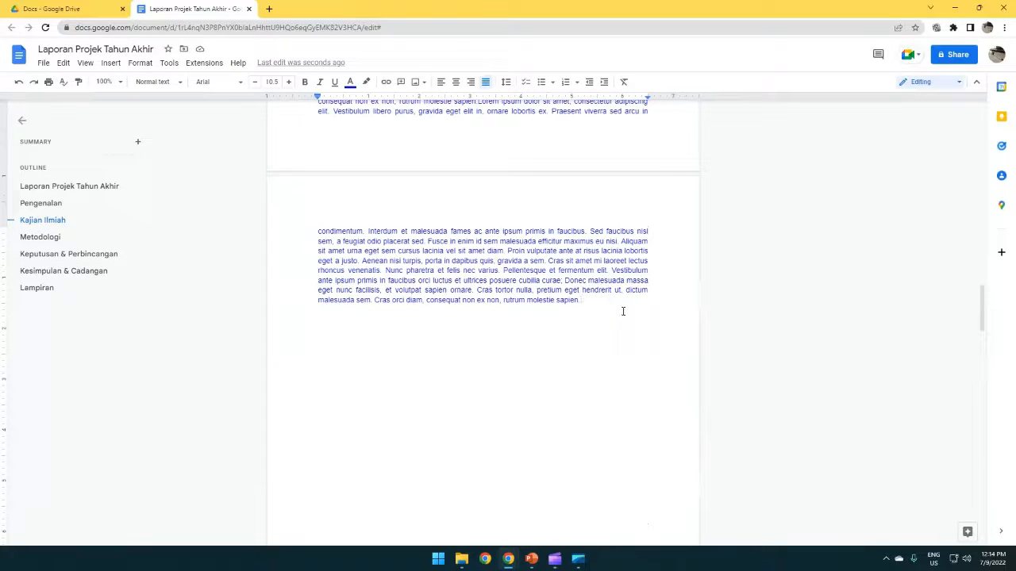
{"action": "key", "text": "Return"}
{"action": "type", "text": "Lorem ipsum dolor sit amet, consectetur adipiscing elit. Vestibulum libero purus, gravida eget elit in, ornare lobortis ex. Praesent viverra sed arcu in condimentum. Interdum et malesuada fames ac ante ipsum primis in faucibus. Sed faucibus nisl sem, a feugiat odio placerat sed. Fusce in enim id sem malesuada efficitur maximus eu nisi. Aliquam sit amet urna eget sem cursus lacinia vel sit amet diam. Proin vulputate ante at risus lacinia lobortis eget a justo. Aenean nisi turpis, porta in dapibus quis, gravida a sem. Cras sit amet mi laoreet lectus rhoncus venenatis. Nunc pharetra et felis nec varius. Pellentesque et fermentum elit. Vestibulum ante ipsum primis in faucibus orci luctus et ultrices posuere cubilia curae; Donec malesuada massa eget nunc facilisis, et volutpat sapien ornare. Cras tortor nulla, pretium eget hendrerit ut, dictum malesuada sem. Cras orci diam, consequat non ex non, rutrum molestie sapien.Lorem ipsum dolor sit amet, consectetur adipiscing elit. Vestibulum libero purus, gravida eget elit in, ornare lobortis ex. Praesent viverra sed arcu in condimentum. Interdum et malesuada fames ac ante ipsum primis in faucibus. Sed faucibus nisl sem, a feugiat odio placerat sed. Fusce in enim id sem malesuada efficitur maximus eu nisi. Aliquam sit amet urna eget sem cursus lacinia vel sit amet diam. Proin vulputate ante at risus lacinia lobortis eget a justo. Aenean nisi turpis, porta in dapibus quis, gravida a sem. Cras sit amet mi laoreet lectus rhoncus venenatis. Nunc pharetra et felis nec varius. Pellentesque et fermentum elit. Vestibulum ante ipsum primis in faucibus orci luctus et ultrices posuere cubilia curae; Donec malesuada massa eget nunc facilisis, et volutpat sapien ornare. Cras tortor nulla, pretium eget hendrerit ut, dictum malesuada sem. Cras orci diam, consequat non ex non, rutrum molestie sapien."}
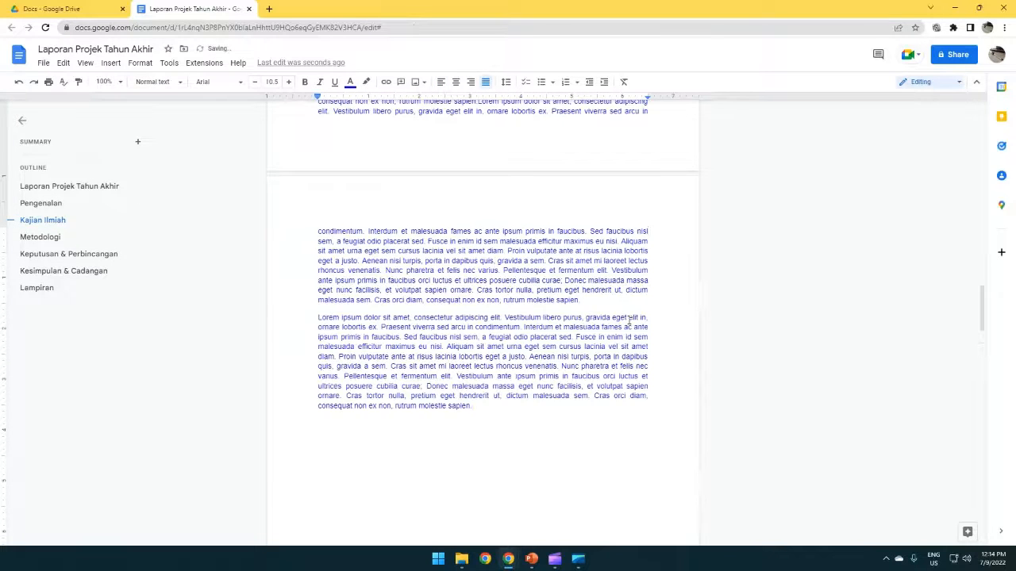
{"action": "scroll", "coordinate": [627, 318], "scroll_direction": "down", "scroll_amount": 2}
{"action": "scroll", "coordinate": [629, 320], "scroll_direction": "down", "scroll_amount": 2}
{"action": "type", "text": "Lorem ipsum dolor sit amet, consectetur adipiscing elit. Vestibulum libero purus, gravida eget elit in, ornare lobortis ex. Praesent viverra sed arcu in condimentum. Interdum et malesuada fames ac ante ipsum primis in faucibus. Sed faucibus nisl sem, a feugiat odio placerat sed. Fusce in enim id sem malesuada efficitur maximus eu nisi. Aliquam sit amet urna eget sem cursus lacinia vel sit amet diam. Proin vulputate ante at risus lacinia lobortis eget a justo. Aenean nisi turpis, porta in dapibus quis, gravida a sem. Cras sit amet mi laoreet lectus rhoncus venenatis. Nunc pharetra et felis nec varius. Pellentesque et fermentum elit. Vestibulum ante ipsum primis in faucibus orci luctus et ultrices posuere cubilia curae; Donec malesuada massa eget nunc facilisis, et volutpat sapien ornare. Cras tortor nulla, pretium eget hendrerit ut, dictum malesuada sem. Cras orci diam, consequat non ex non, rutrum molestie sapien"}
{"action": "scroll", "coordinate": [495, 409], "scroll_direction": "down", "scroll_amount": 1}
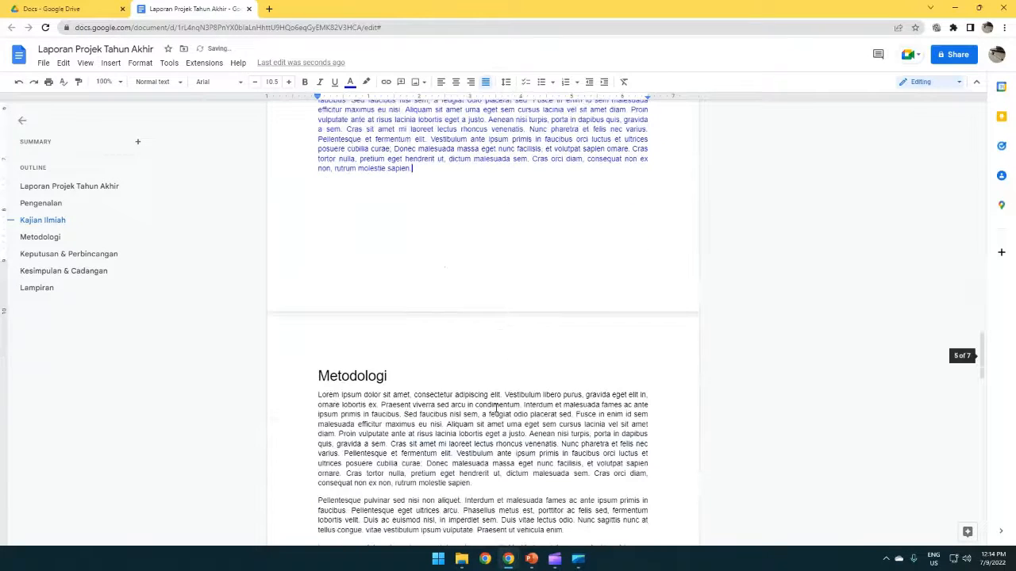